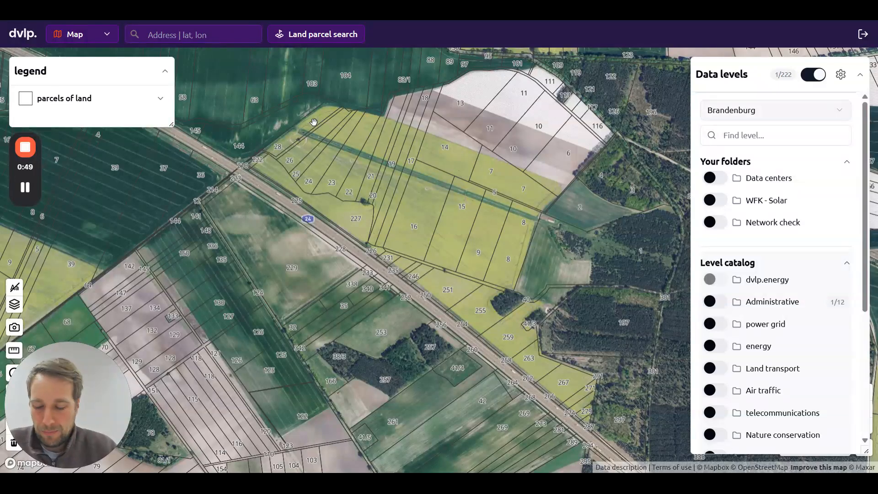
Step: Select the field parcels north of motorway 24, from parcel 28 across to parcels 8, 251 and 255
left_click(313, 121)
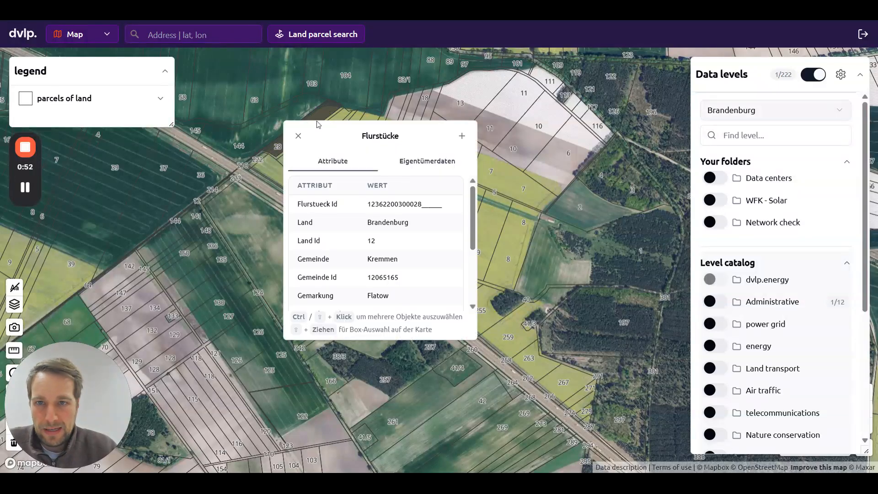
left_click(343, 113, "ctrl")
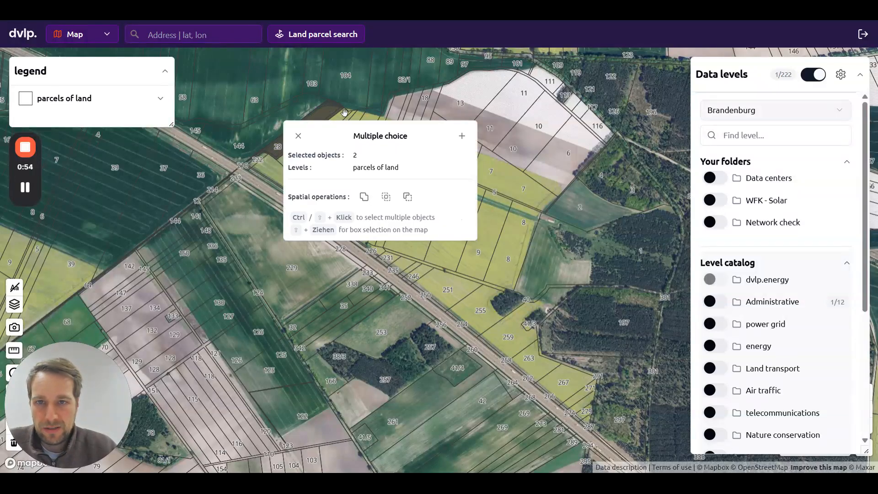
left_click_drag(350, 130, 194, 237)
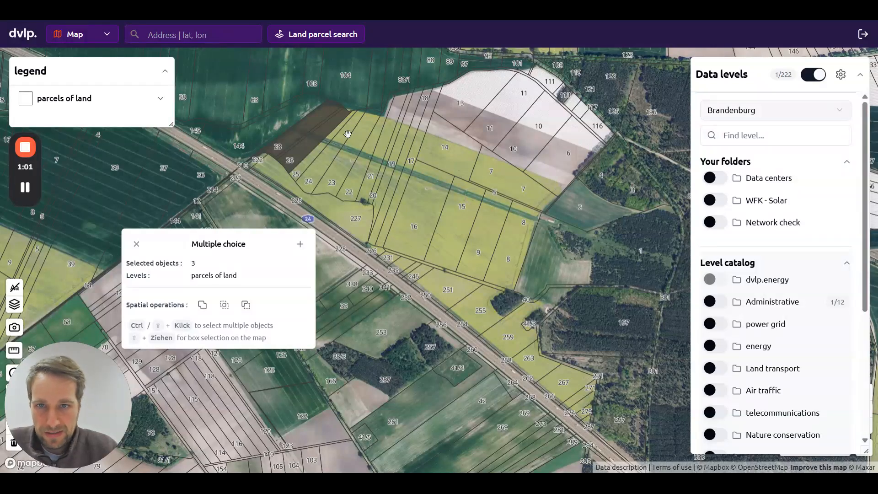
left_click_drag(376, 157, 409, 205)
left_click_drag(456, 165, 508, 265)
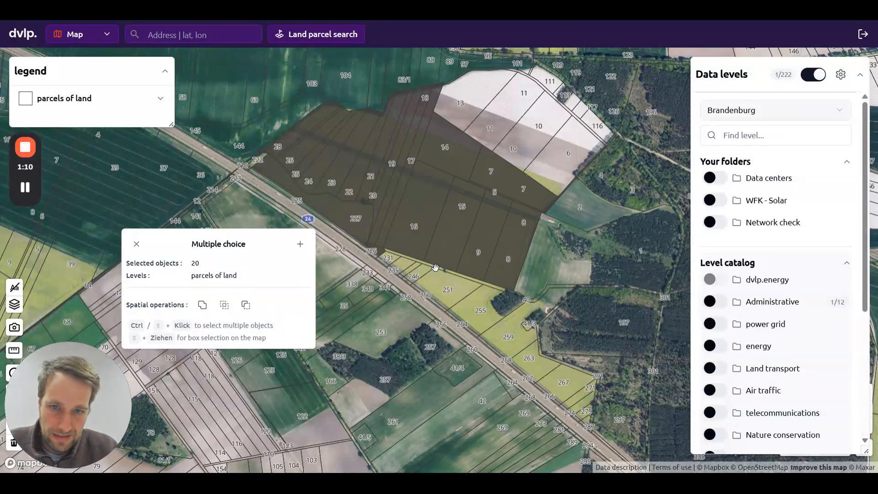
left_click_drag(443, 269, 488, 299)
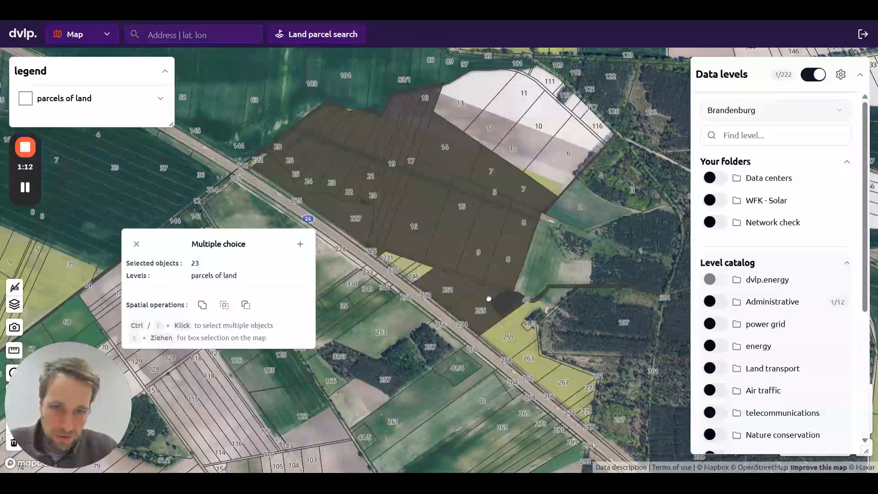
Step: Add the small parcels around 231 to 246 and the southeastern parcels around 259, 263, 267 and 271 to the selection
left_click(392, 257, "ctrl")
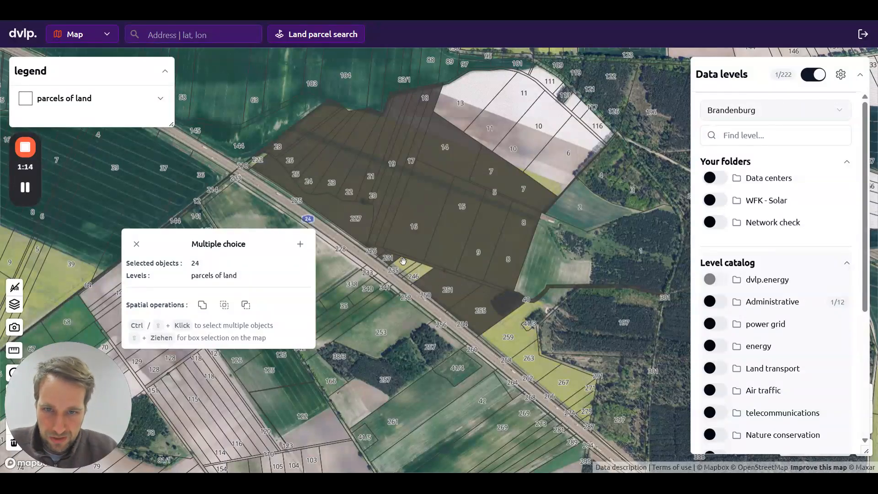
left_click(402, 265, "ctrl")
left_click(416, 271, "ctrl")
left_click(422, 272, "ctrl")
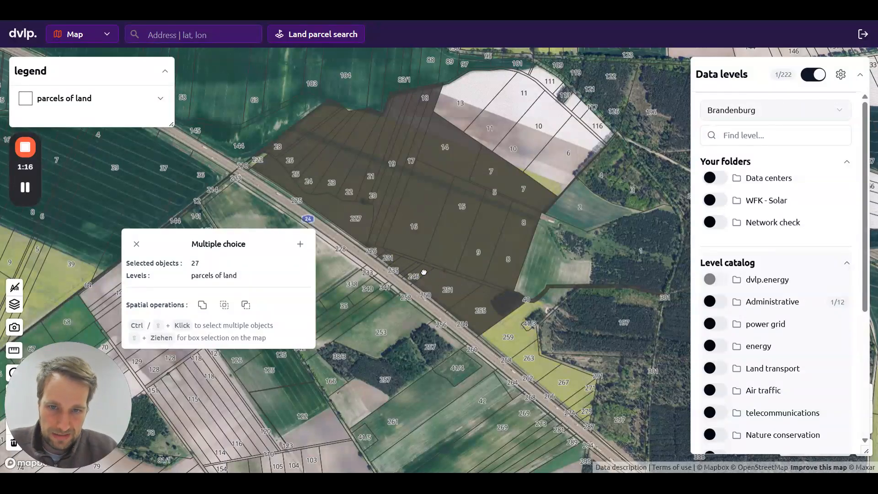
left_click(519, 325, "ctrl")
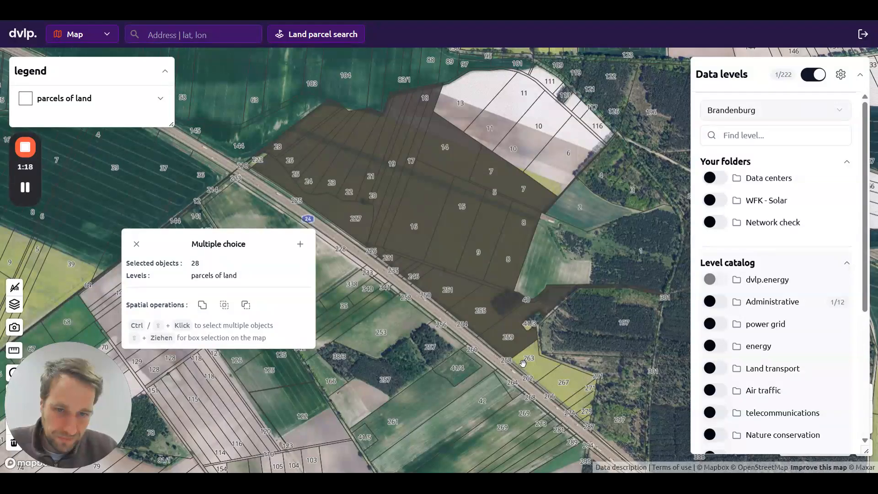
left_click(526, 357, "ctrl")
left_click(581, 387, "ctrl")
left_click(582, 391, "ctrl")
left_click(581, 405, "ctrl")
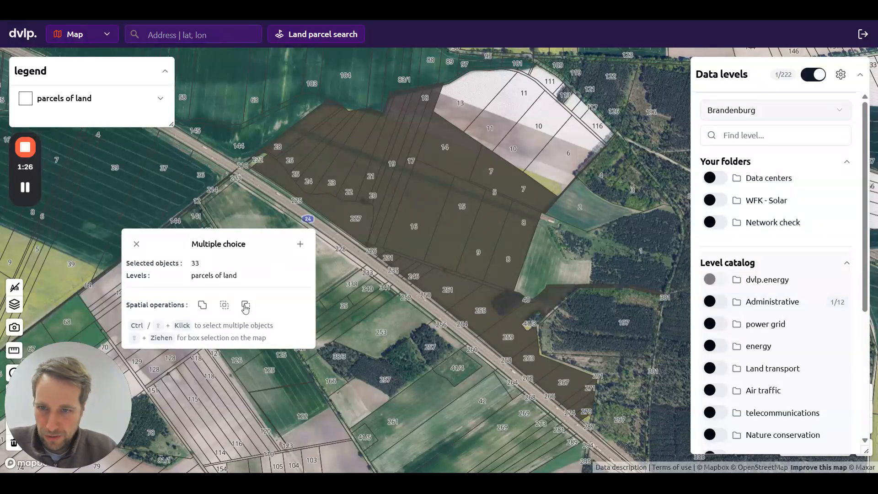
Step: Add the selected parcels to a new project
left_click(301, 246)
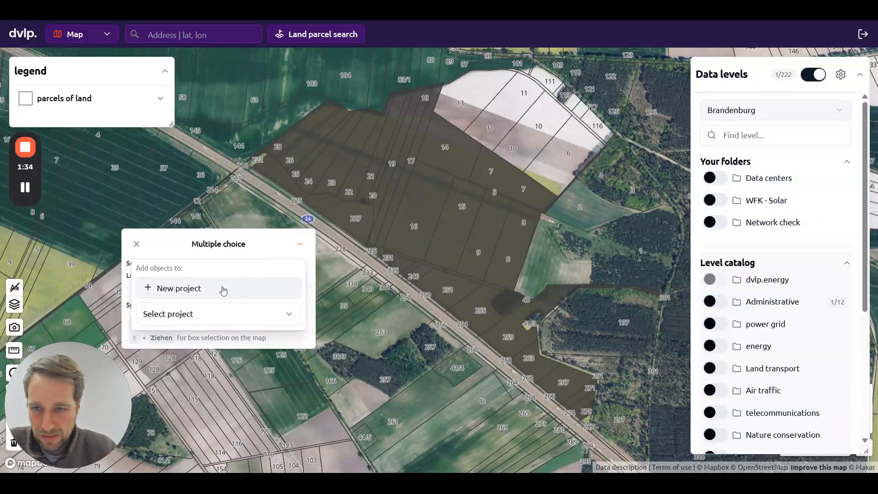
left_click(224, 289)
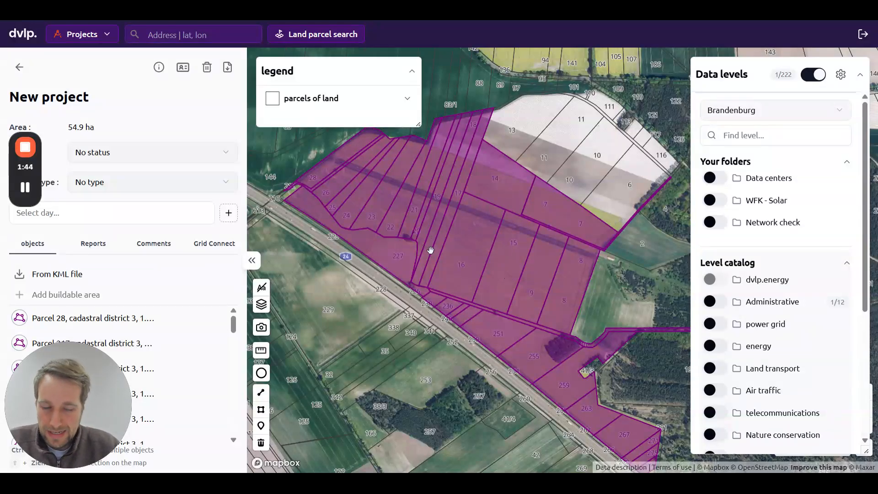
scroll(434, 238, "down", 3)
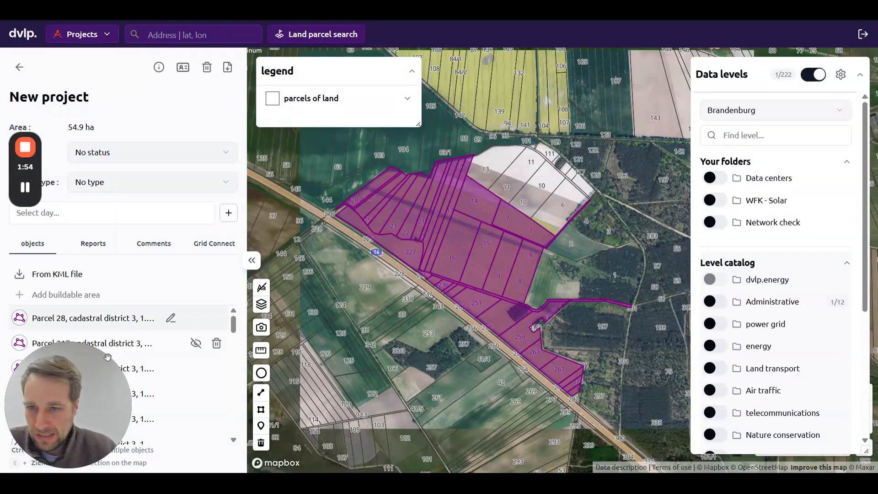
Step: Select all parcels in the project's object list, from Parcel 28 to Parcel 279, and combine them into a group
left_click_drag(97, 371, 149, 142)
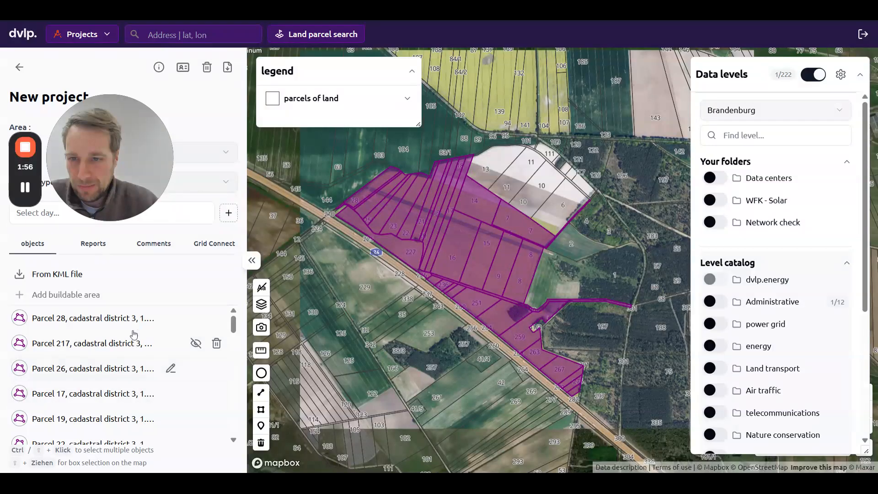
left_click(120, 321)
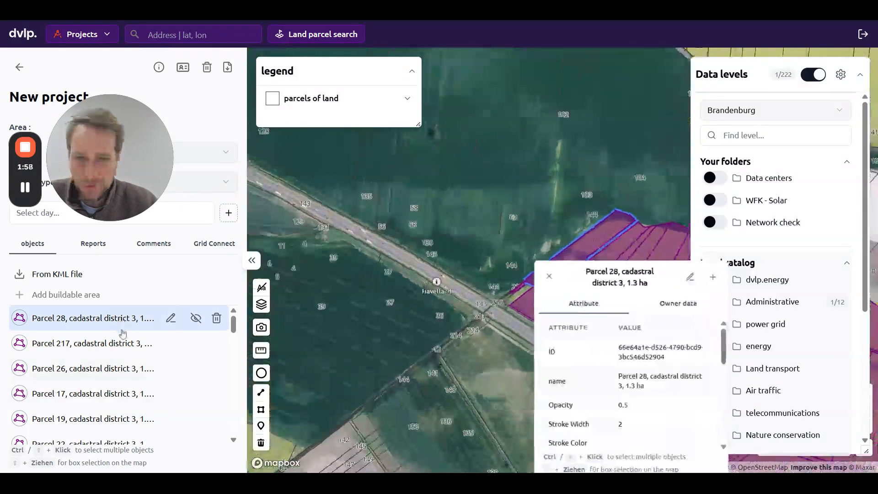
scroll(121, 348, "down", 5)
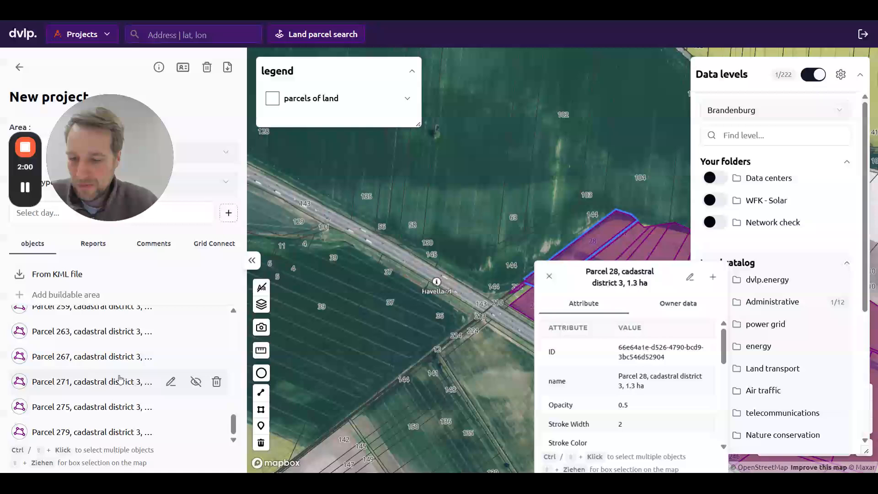
left_click(121, 432, "shift")
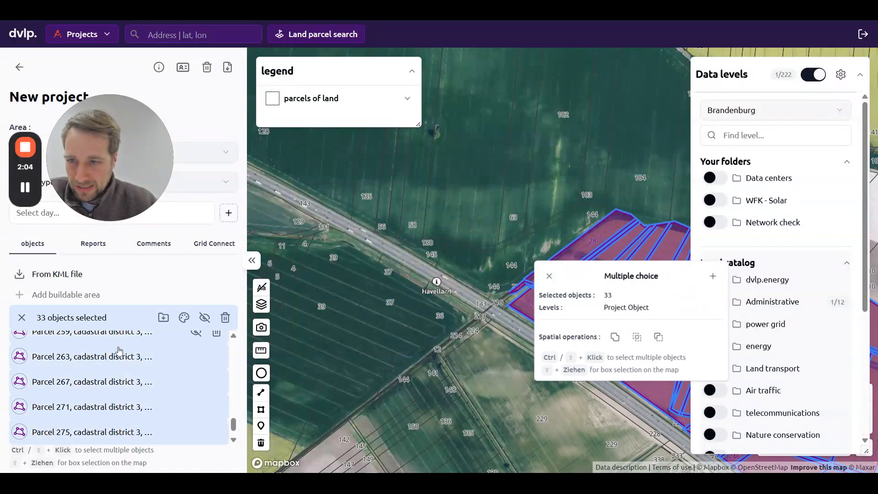
scroll(121, 374, "up", 10)
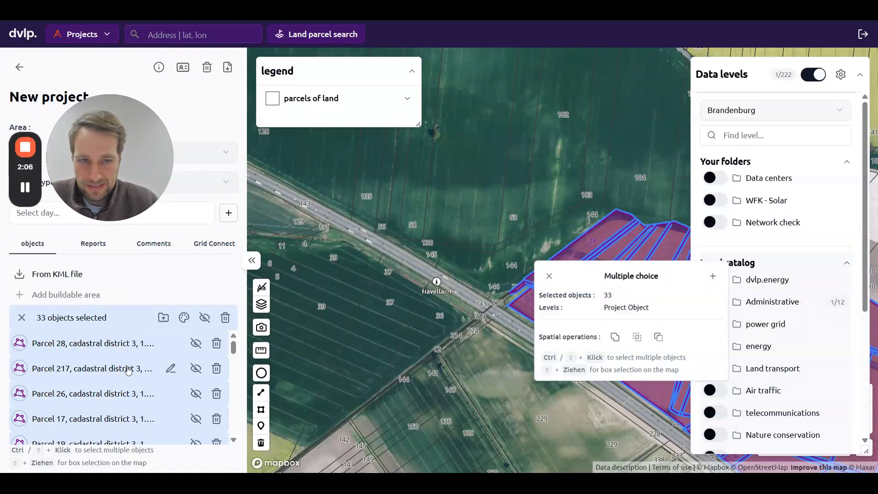
left_click(163, 317)
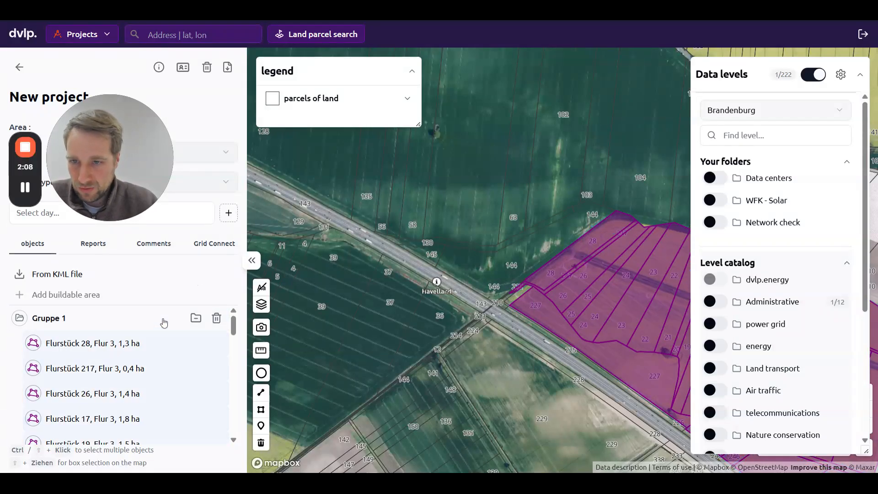
Step: Merge all parcels of the group into a single area and add the merged area to the project
left_click(136, 323)
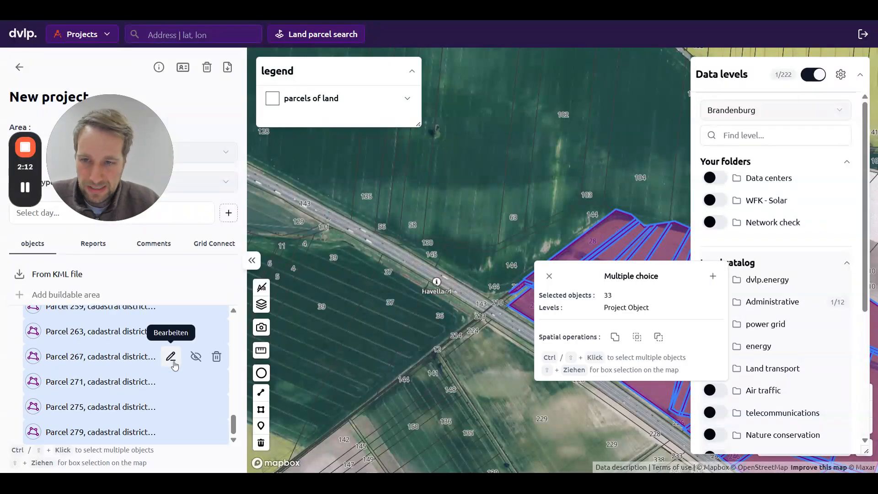
left_click_drag(503, 419, 331, 352)
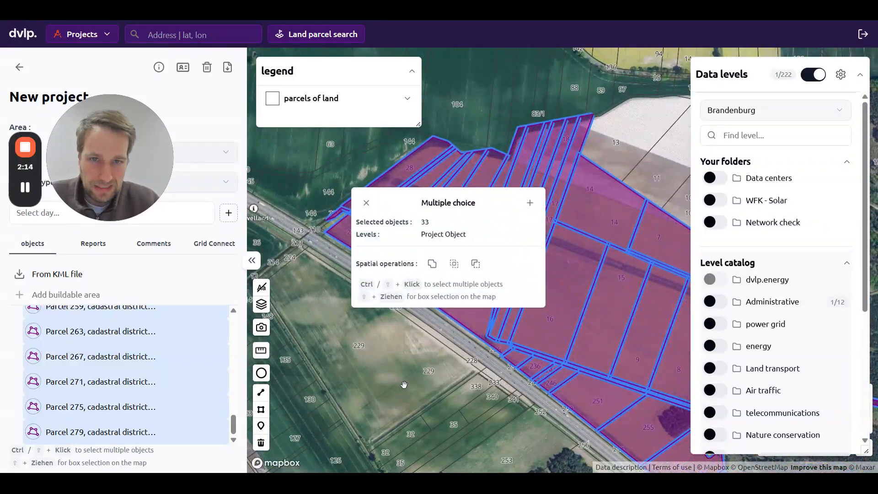
scroll(450, 410, "down", 3)
left_click_drag(452, 412, 419, 352)
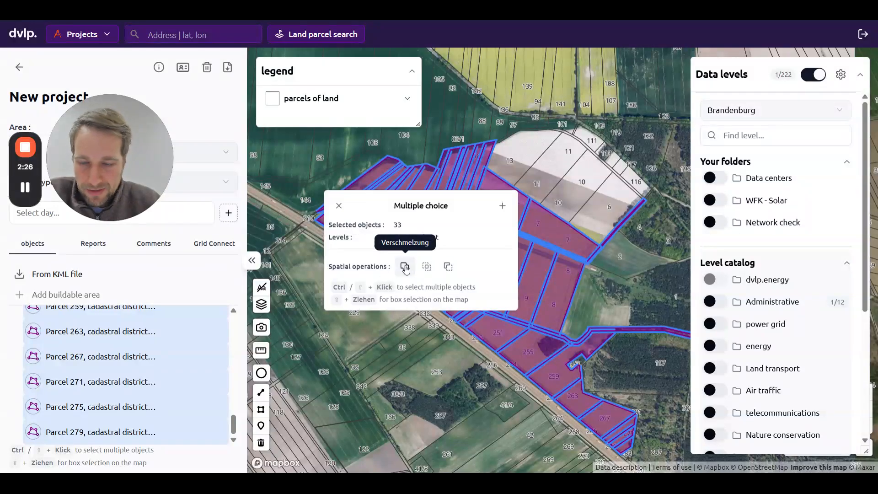
left_click(406, 267)
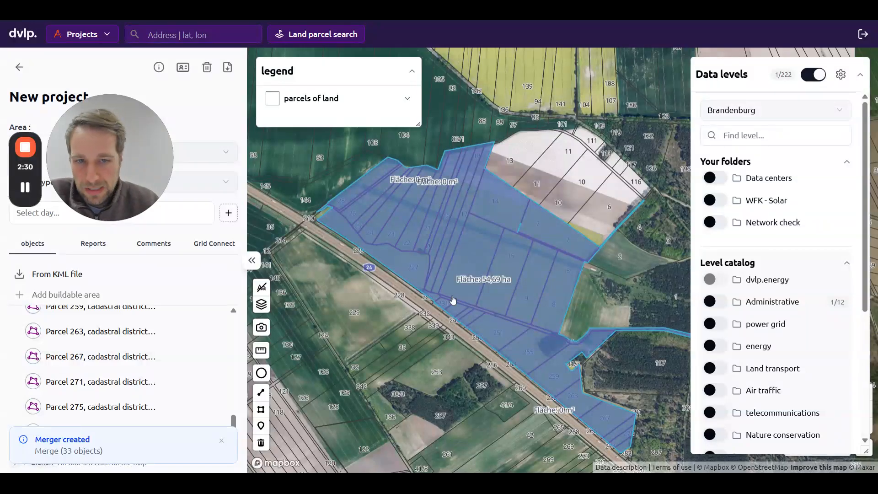
left_click(475, 216)
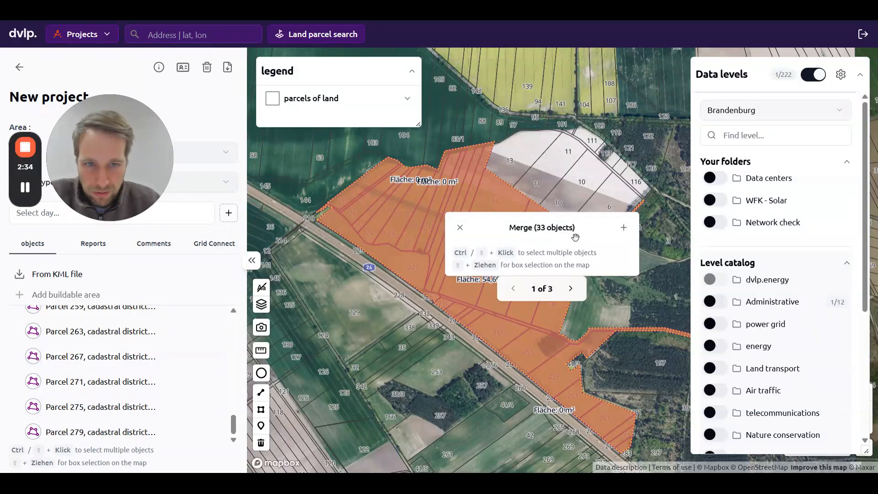
left_click(623, 229)
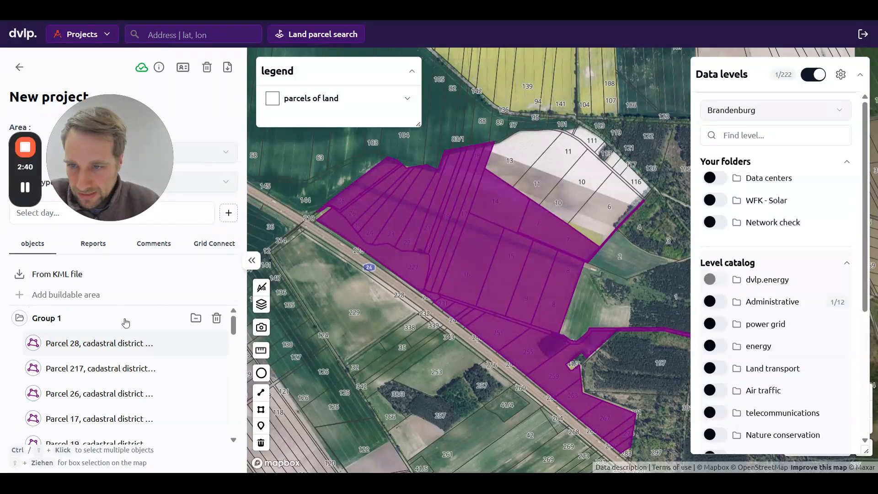
Step: Hide the parcels of Group 1 on the map
left_click(125, 318)
scroll(176, 323, "down", 5)
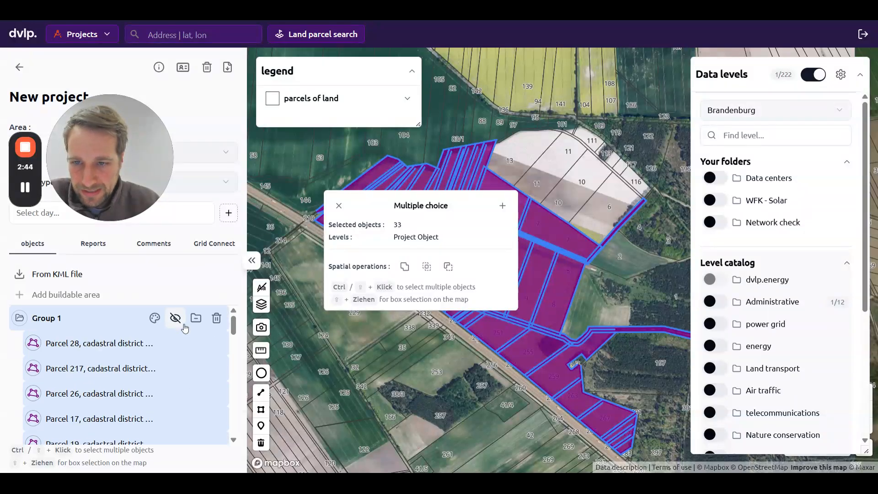
left_click(176, 323)
scroll(199, 333, "down", 10)
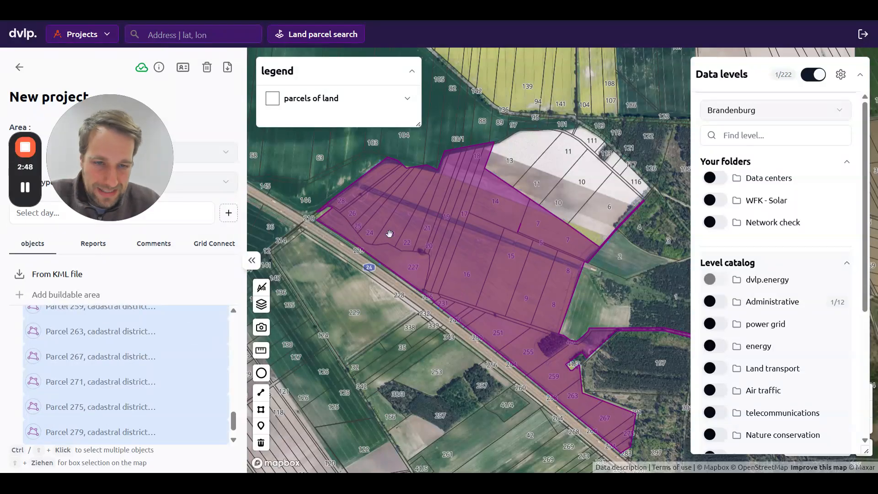
scroll(128, 361, "up", 10)
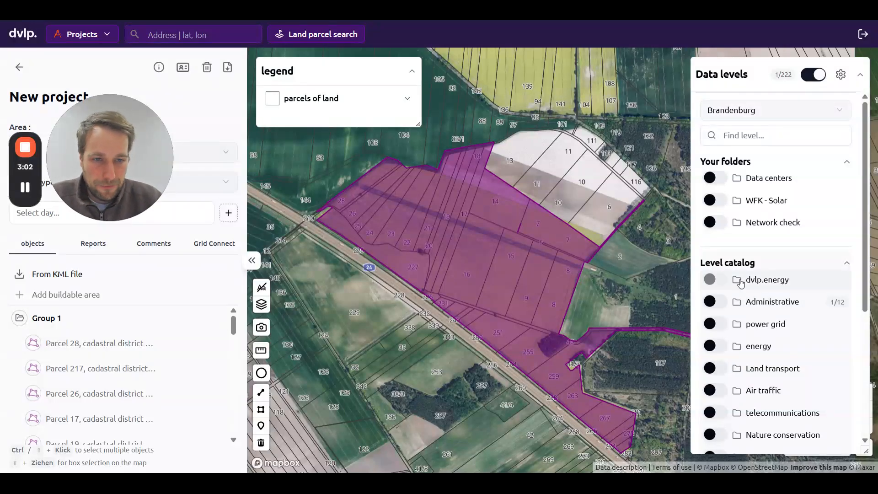
Step: Turn off the parcels of land layer in the Administrative category of the level catalog
scroll(742, 281, "down", 1)
scroll(742, 281, "down", 3)
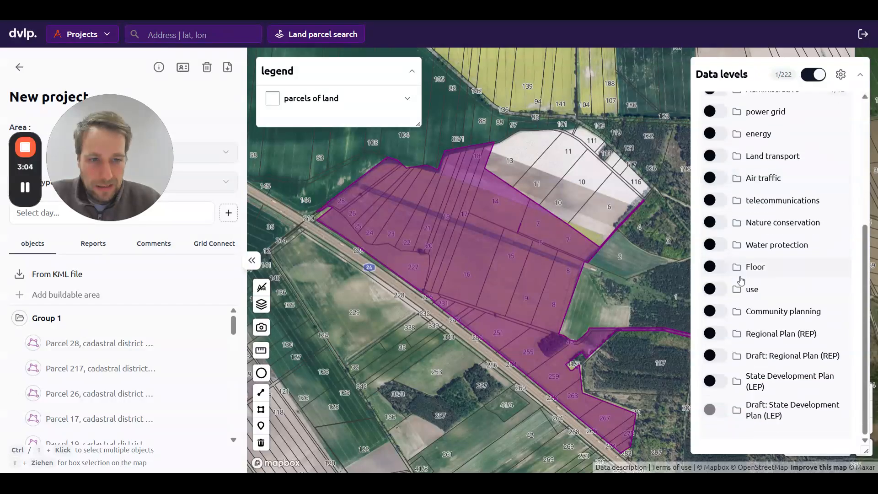
scroll(769, 197, "up", 1)
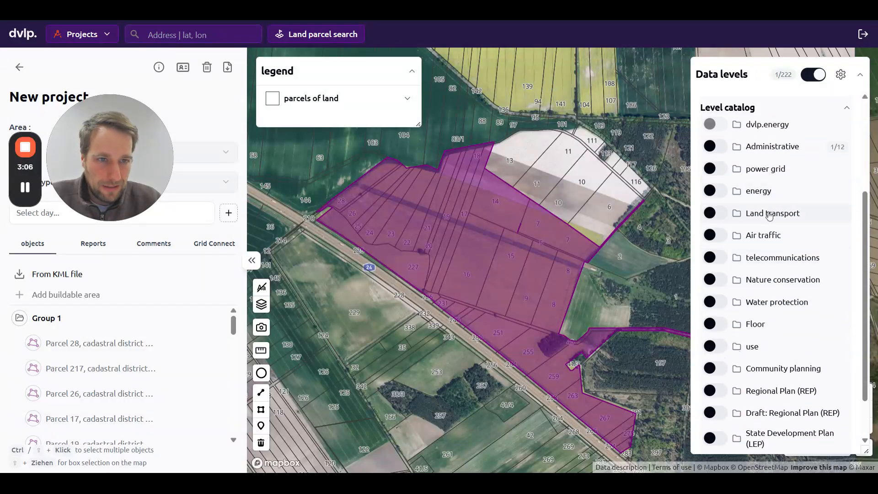
scroll(769, 202, "up", 3)
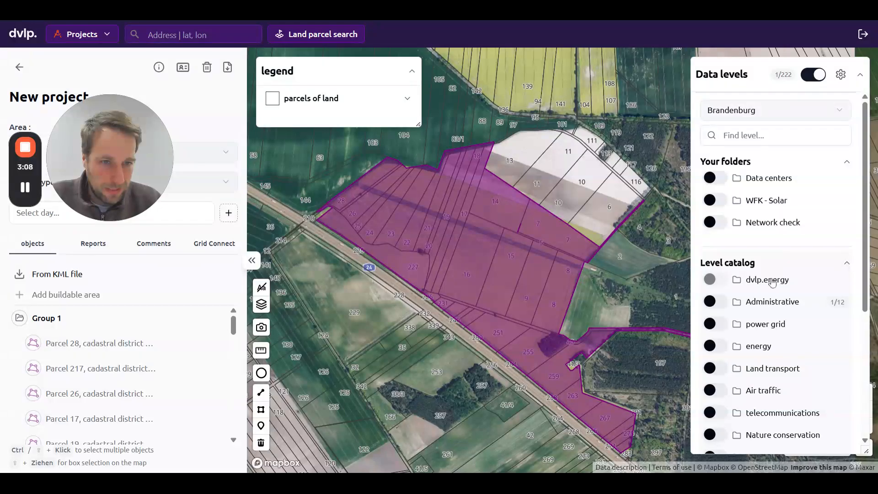
left_click(771, 302)
left_click(765, 323)
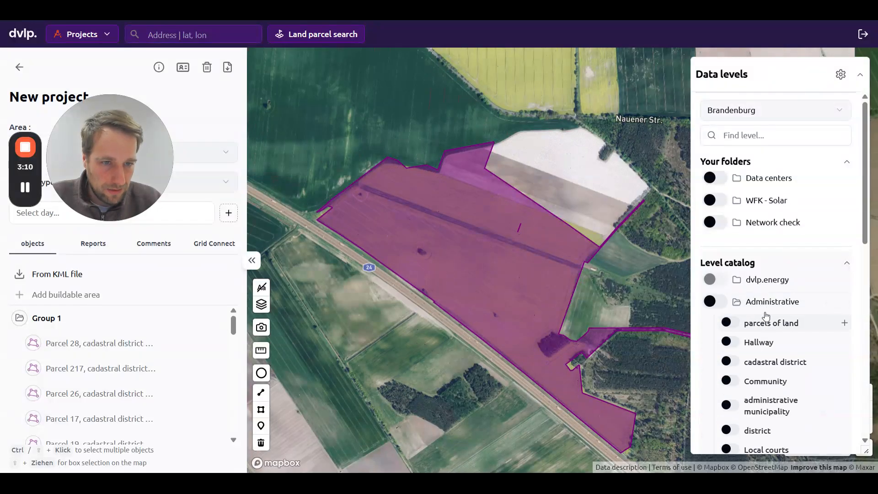
left_click(769, 302)
Step: Show the Highways 200m buffer layer from the Land transport category
scroll(769, 301, "down", 3)
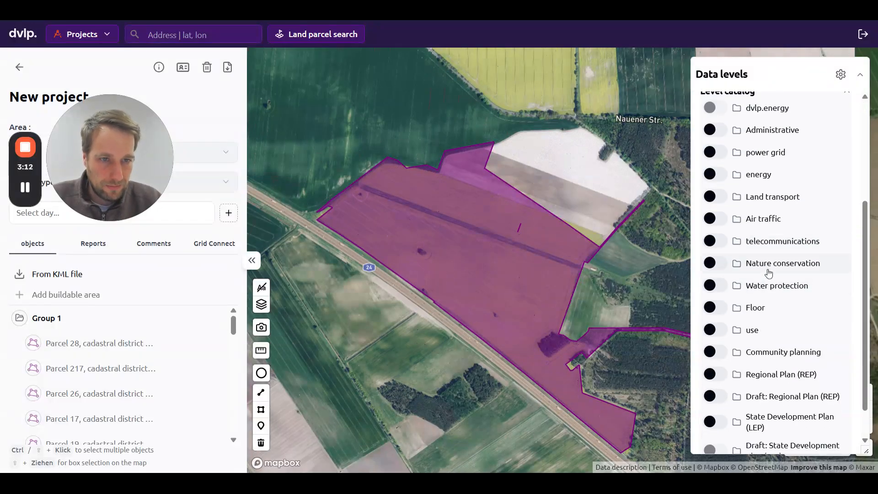
left_click(764, 198)
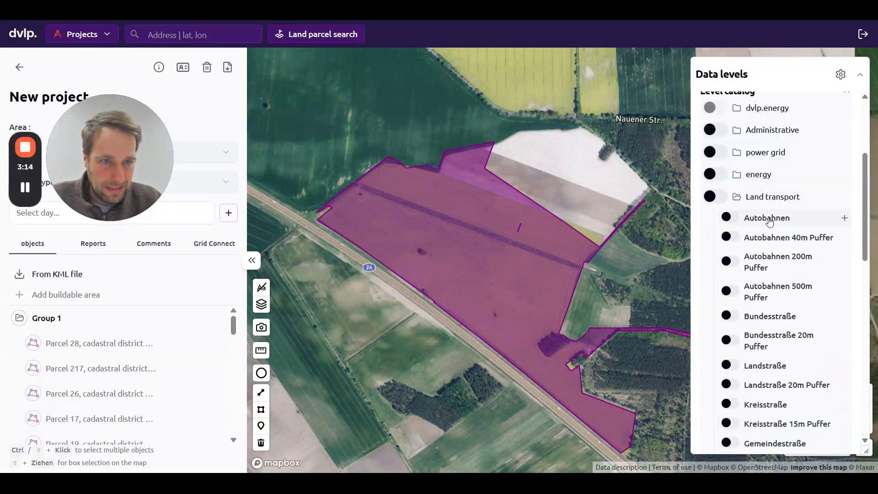
left_click(766, 261)
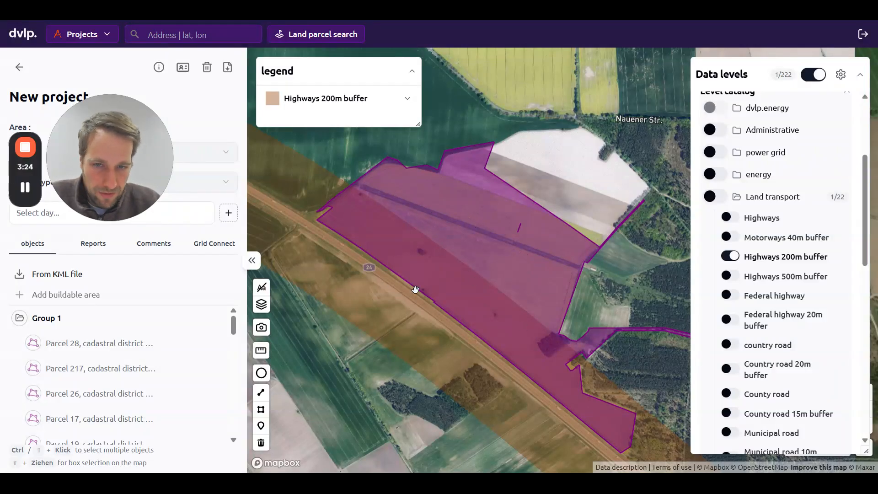
Step: Intersect the merged 54.7 ha area with the highway's 200 m buffer and add the resulting cut area to the project
left_click(471, 216)
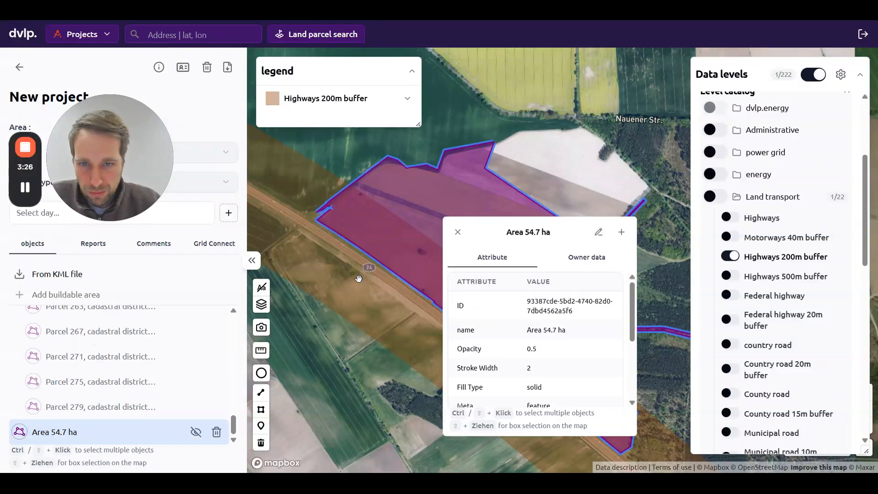
left_click(358, 278, "ctrl")
left_click_drag(439, 302, 395, 356)
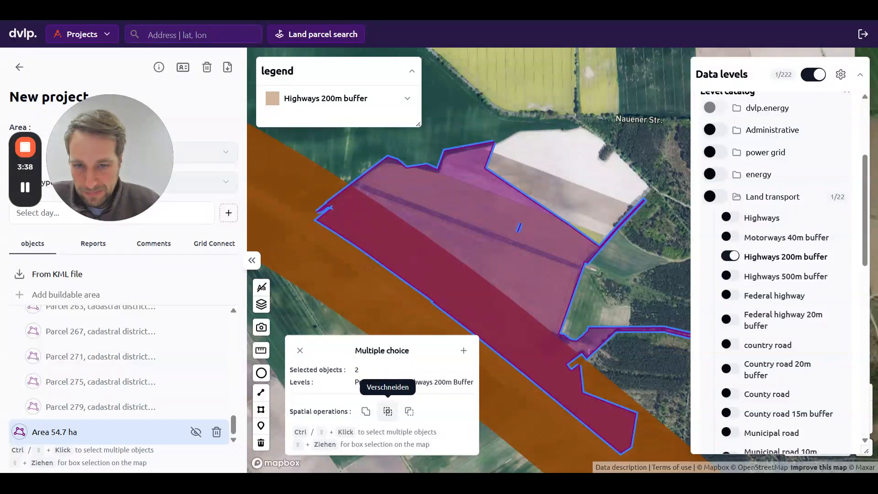
left_click(387, 411)
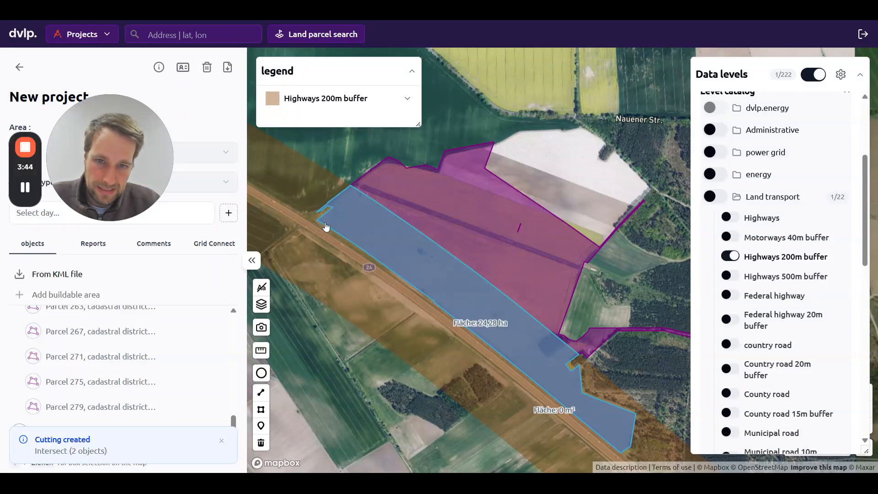
left_click(380, 224)
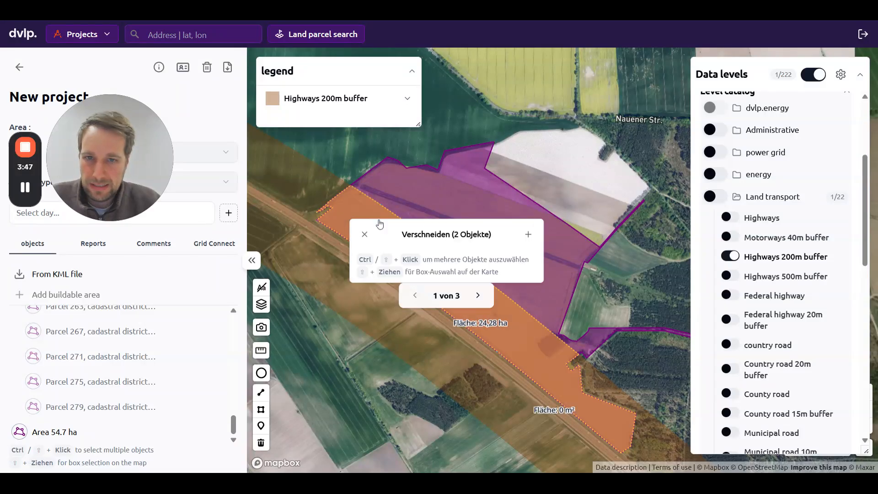
left_click(528, 235)
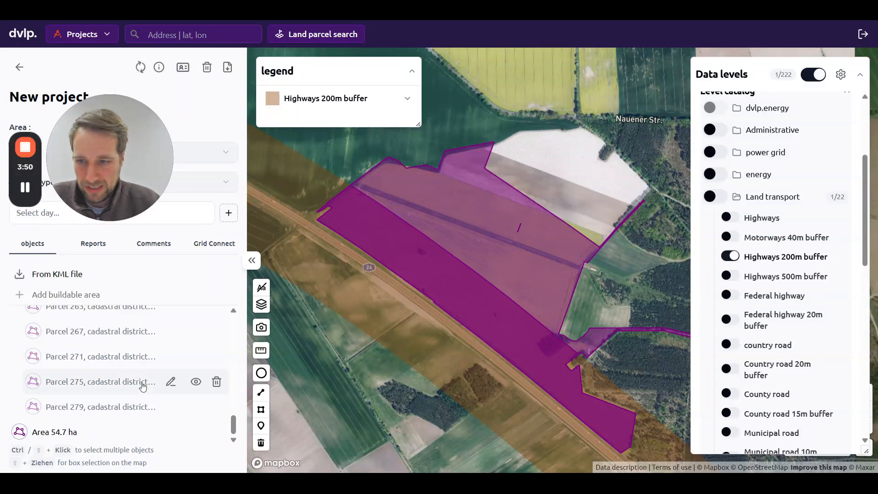
Step: Delete the original 54.7 ha merged area from the project and turn off the Highways 200m buffer layer
left_click(195, 406)
left_click(217, 407)
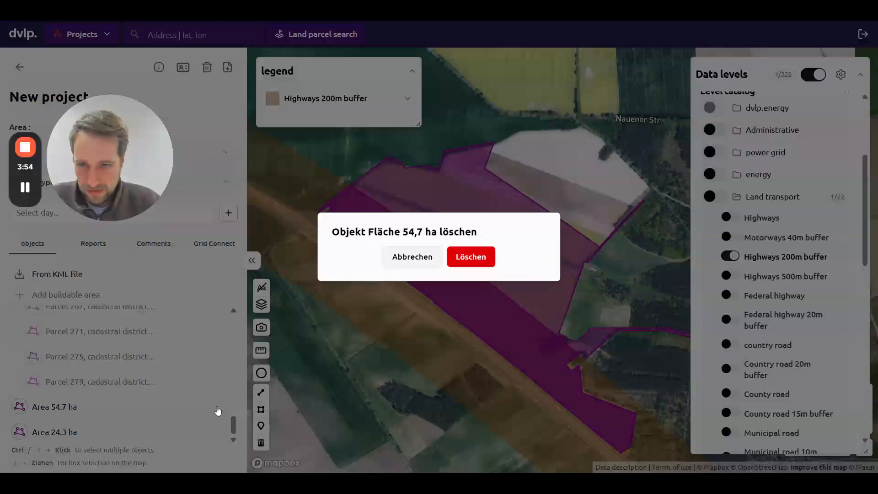
left_click(488, 261)
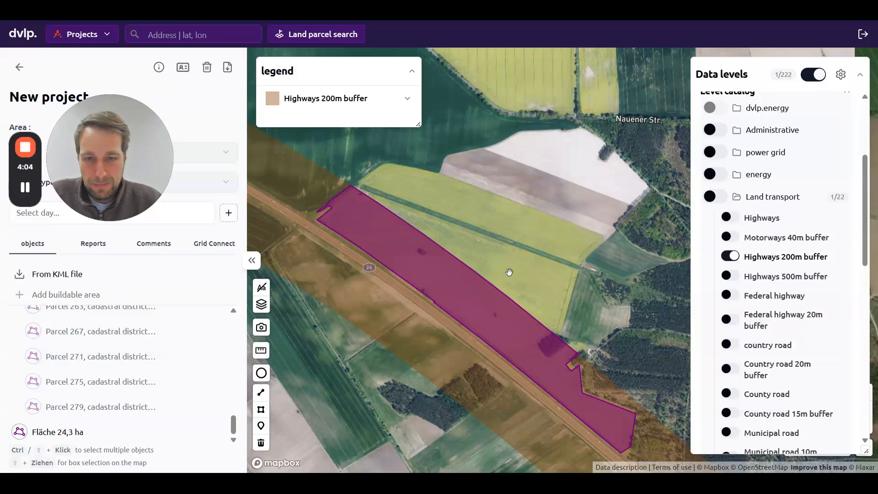
left_click_drag(472, 274, 475, 245)
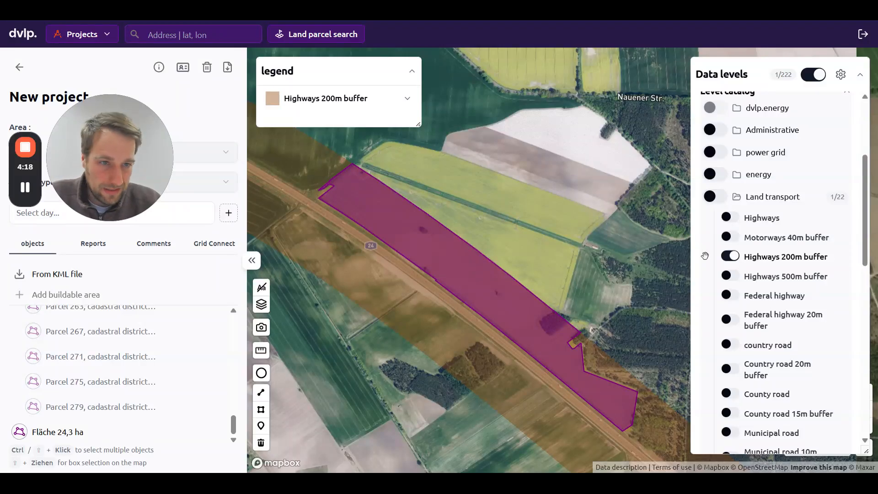
left_click(744, 258)
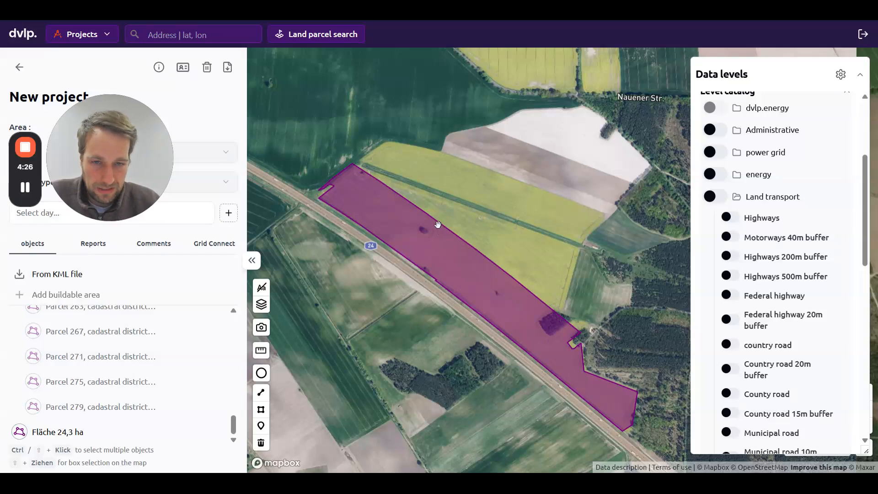
Step: Draw a circle of about 0.2 ha around the tree clump inside the 24.3 ha area and add it to the project
scroll(423, 232, "up", 1)
scroll(423, 232, "up", 3)
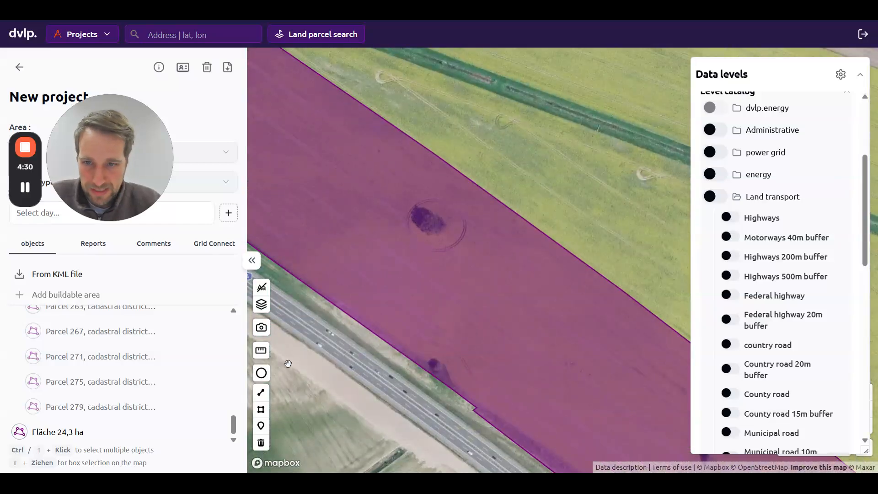
left_click(269, 372)
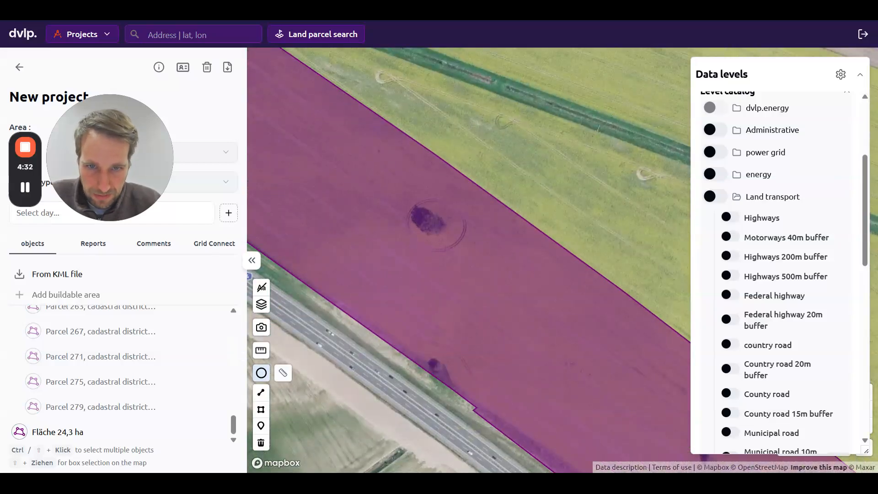
left_click(437, 224)
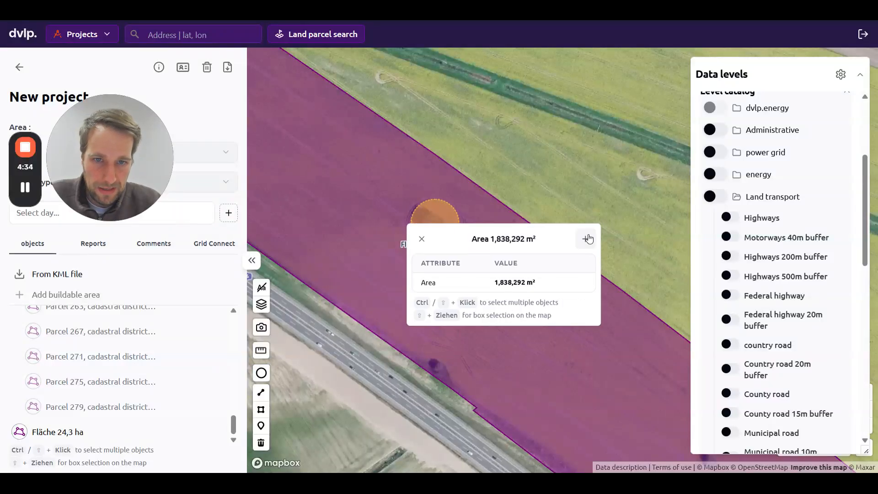
left_click(584, 241)
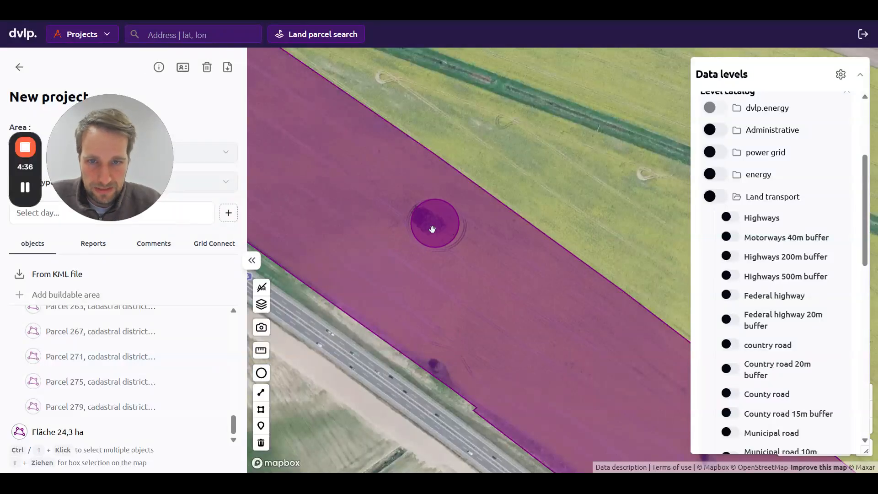
Step: Show the Forest and Forest 30m buffer layers from the Nature conservation category
scroll(426, 299, "down", 5)
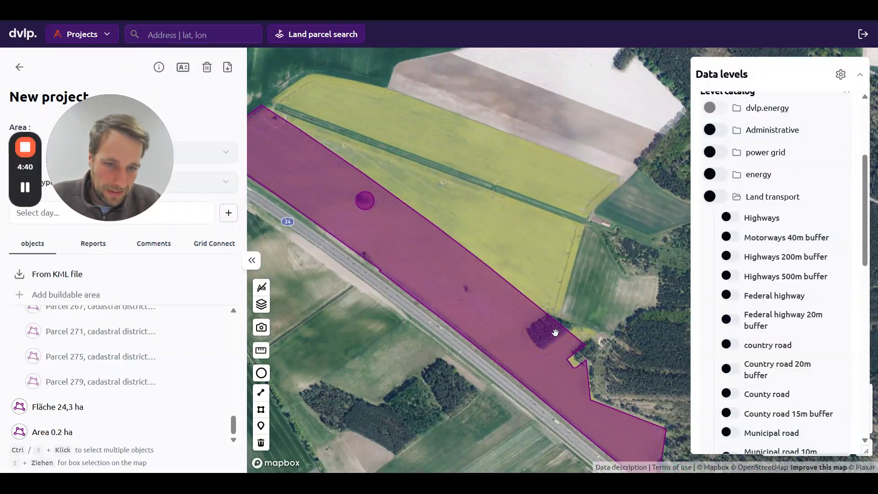
left_click_drag(565, 374, 548, 333)
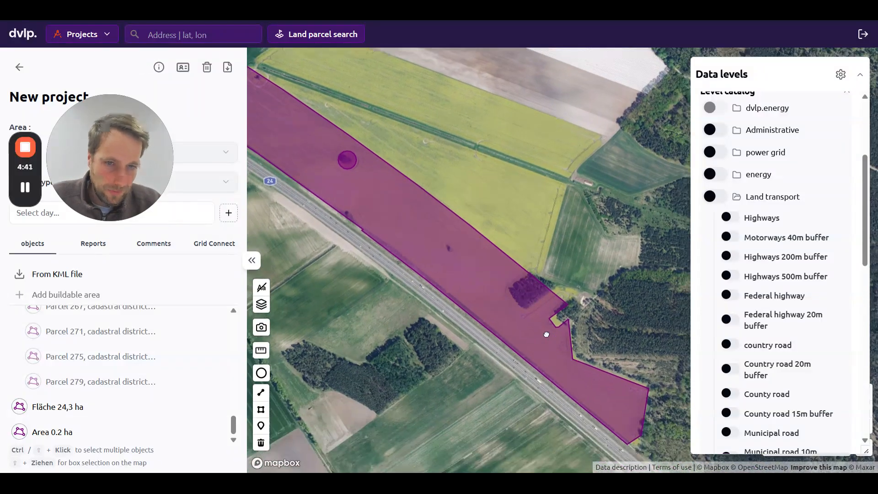
left_click(760, 202)
scroll(761, 203, "down", 2)
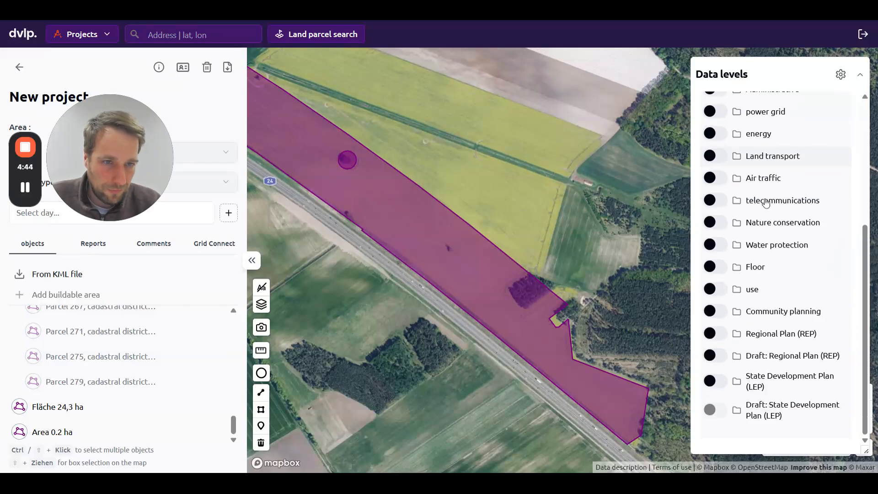
scroll(764, 236, "up", 5)
scroll(767, 254, "down", 3)
left_click(763, 284)
scroll(762, 288, "down", 10)
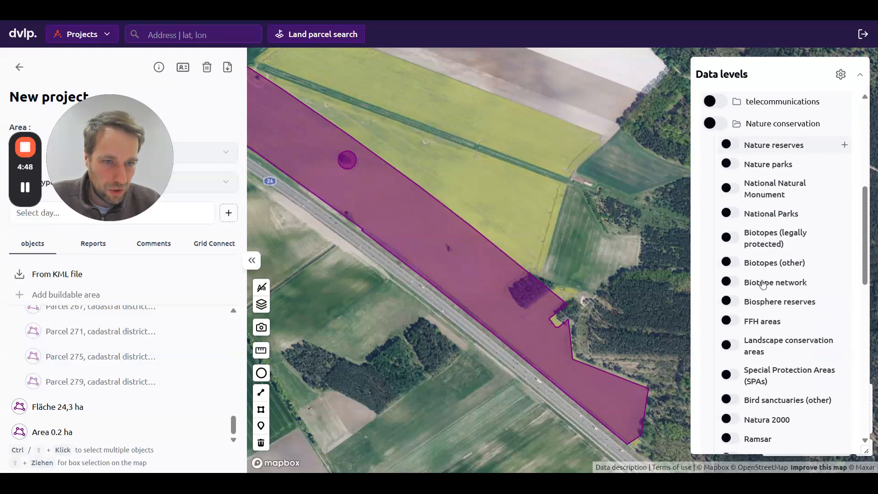
left_click(759, 294)
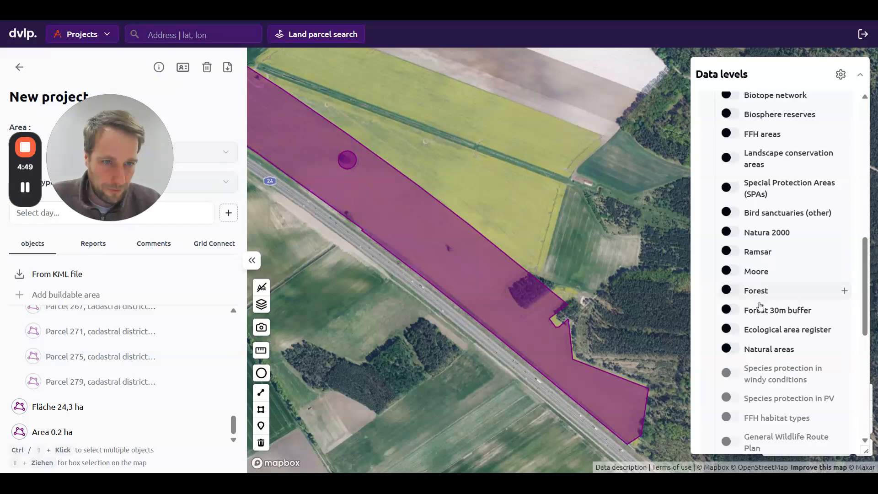
left_click(756, 311)
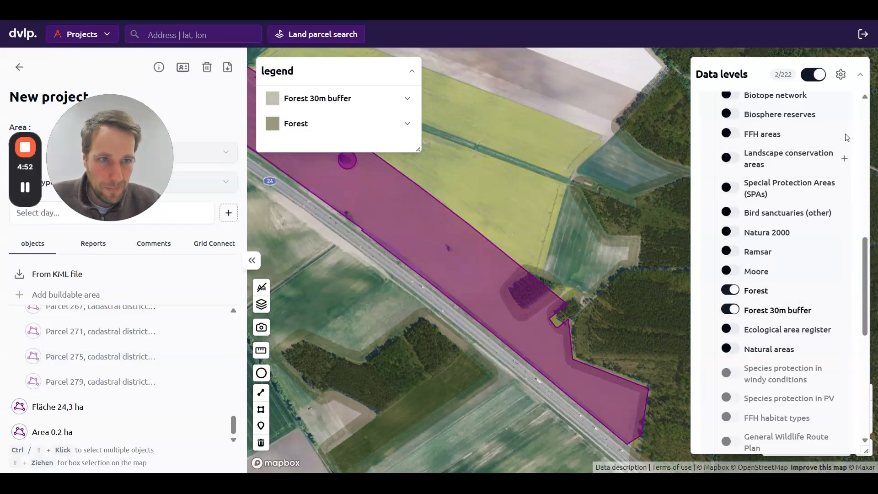
Step: Collapse the data levels catalog and fold up Group 1 in the project's object list
left_click(860, 75)
left_click_drag(554, 208, 620, 215)
scroll(620, 215, "down", 3)
left_click_drag(589, 187, 609, 222)
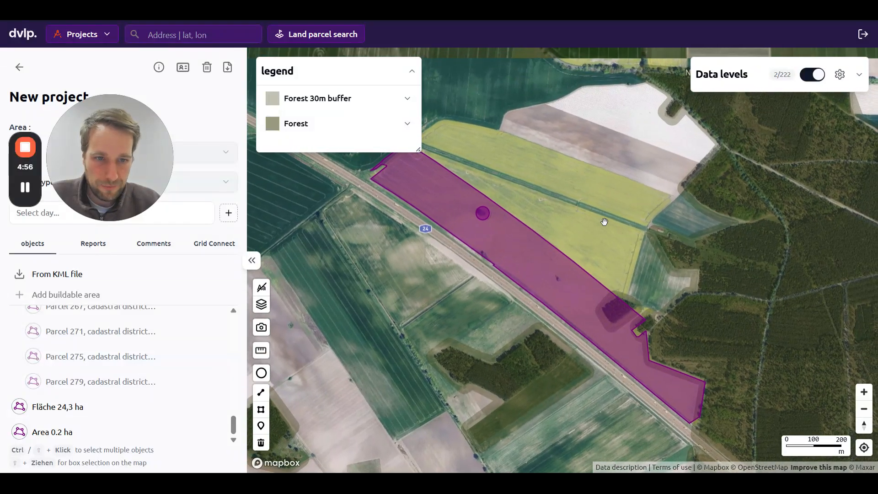
scroll(88, 347, "up", 15)
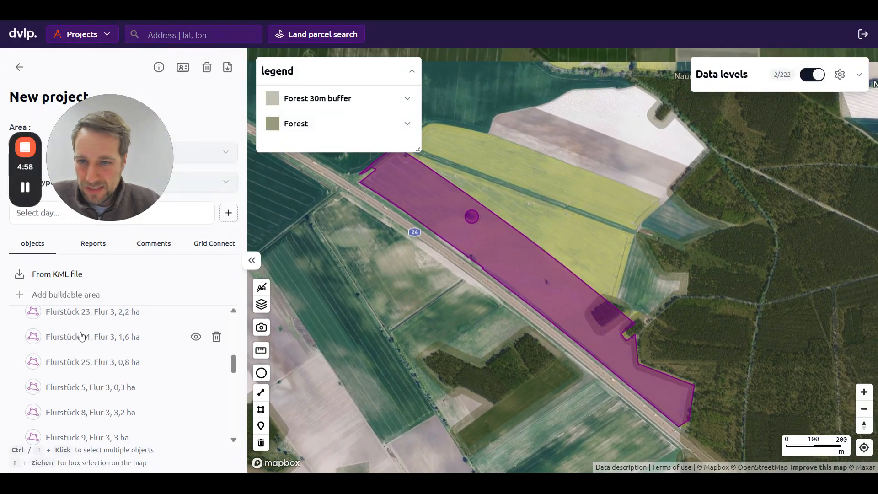
left_click(67, 323)
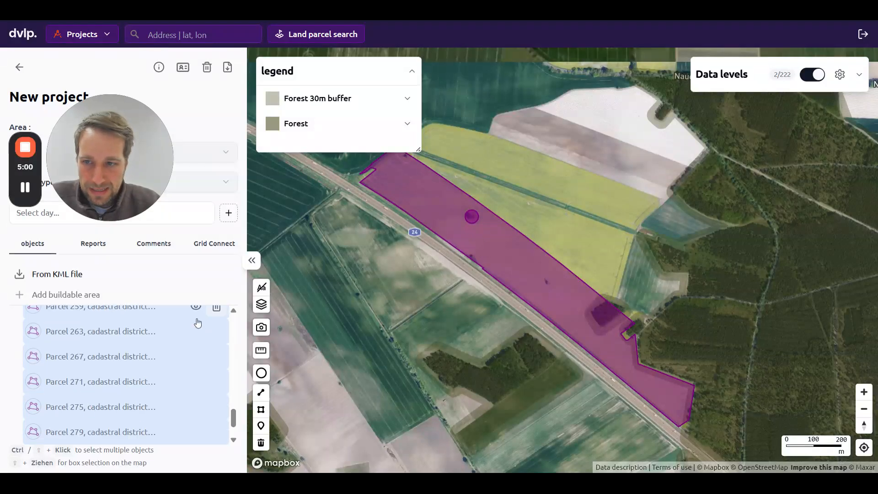
scroll(152, 327, "up", 10)
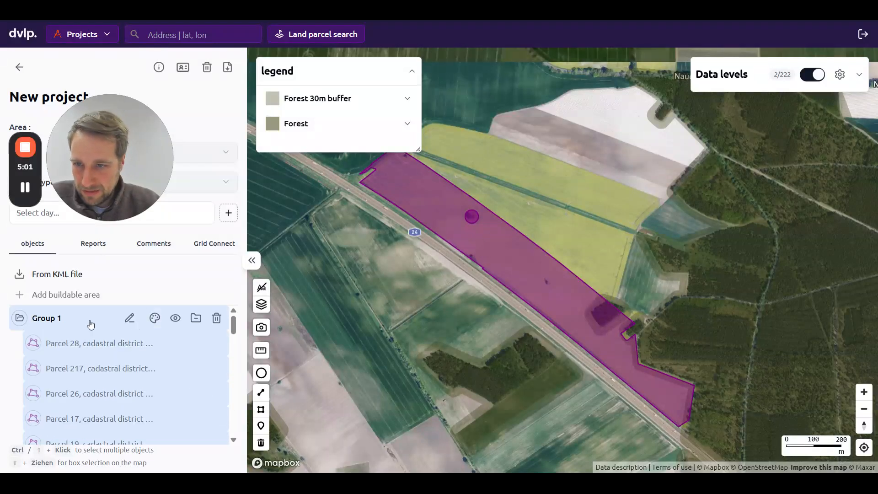
left_click(20, 319)
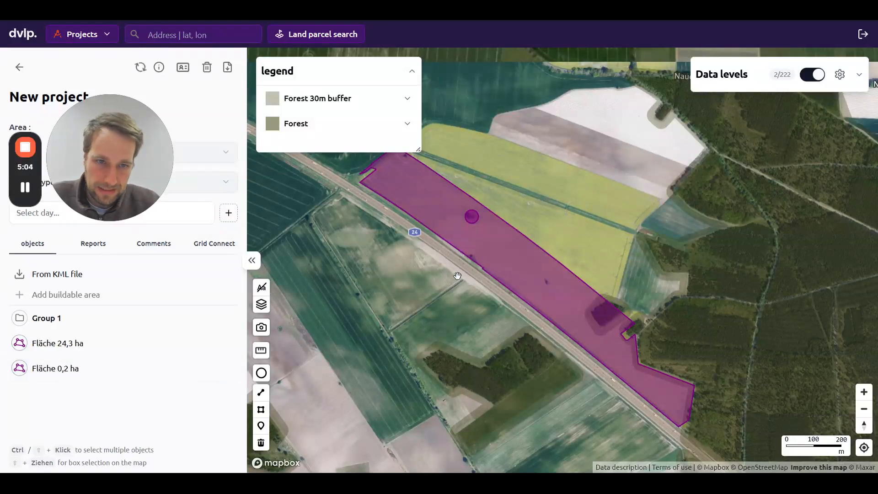
Step: Subtract the circle and the adjoining forest and 30 m forest buffer shapes from the 24.3 ha area, and add the difference to the project
left_click_drag(458, 277, 454, 288)
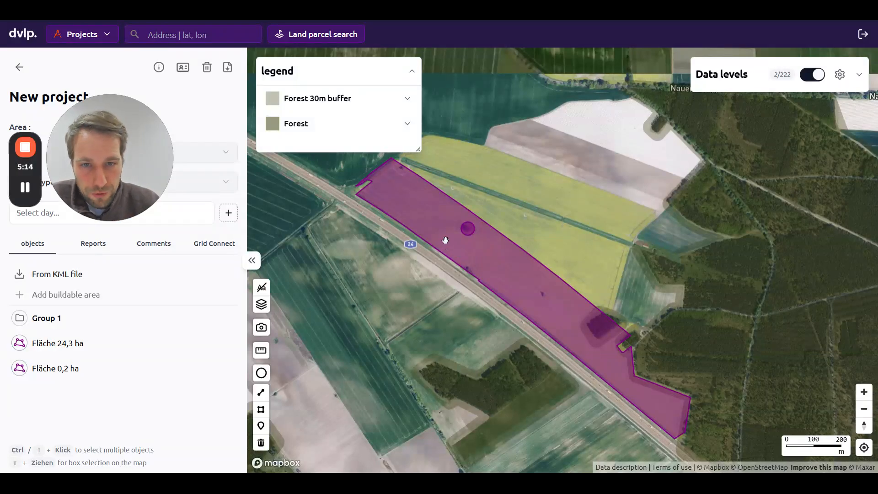
left_click(425, 201)
left_click_drag(477, 213, 290, 312)
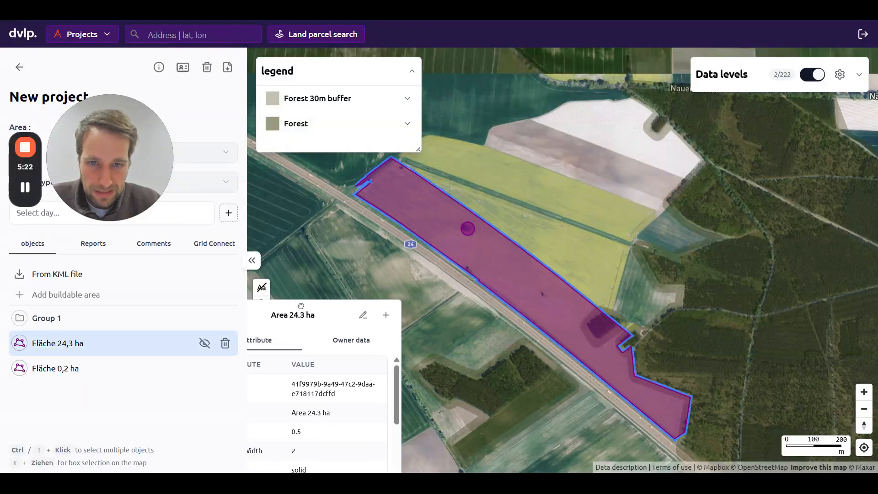
left_click(467, 228, "ctrl")
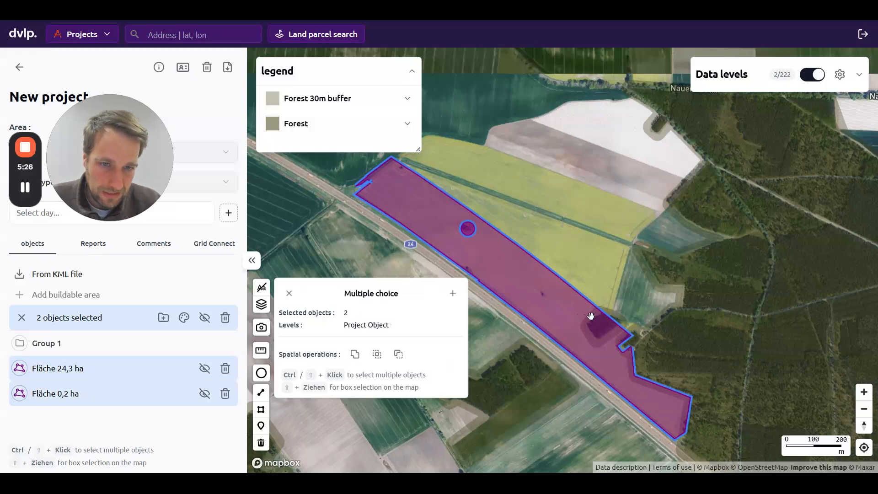
left_click(591, 316, "ctrl")
left_click(600, 326, "ctrl")
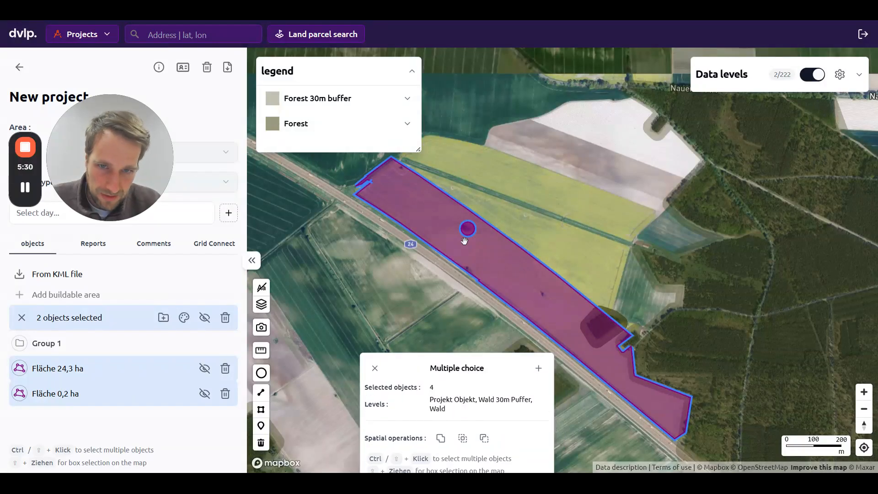
left_click(629, 356, "ctrl")
left_click_drag(450, 368, 388, 289)
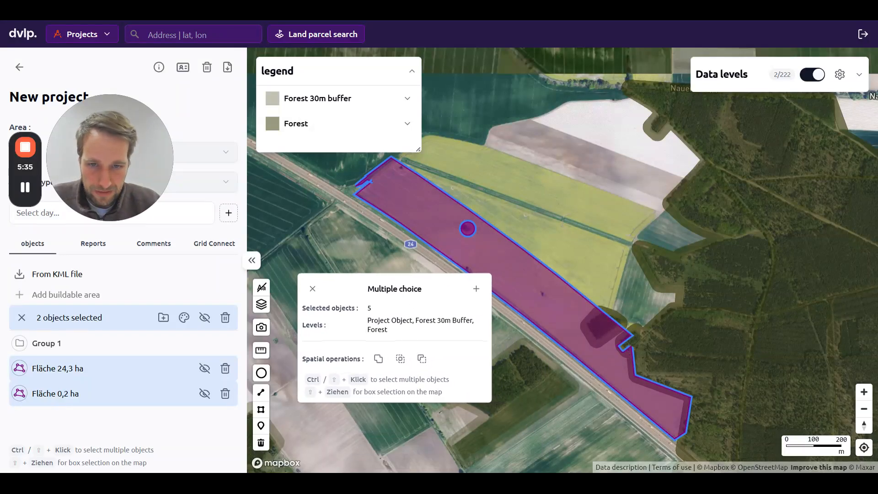
left_click(422, 359)
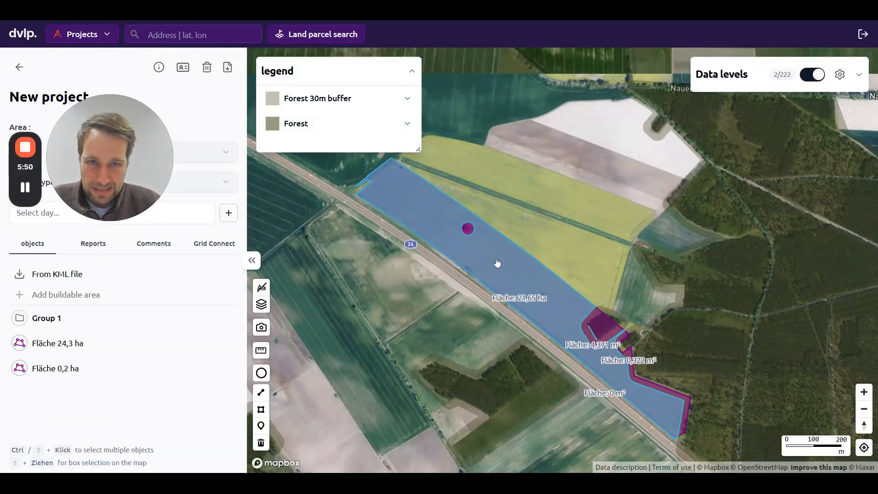
left_click(497, 262)
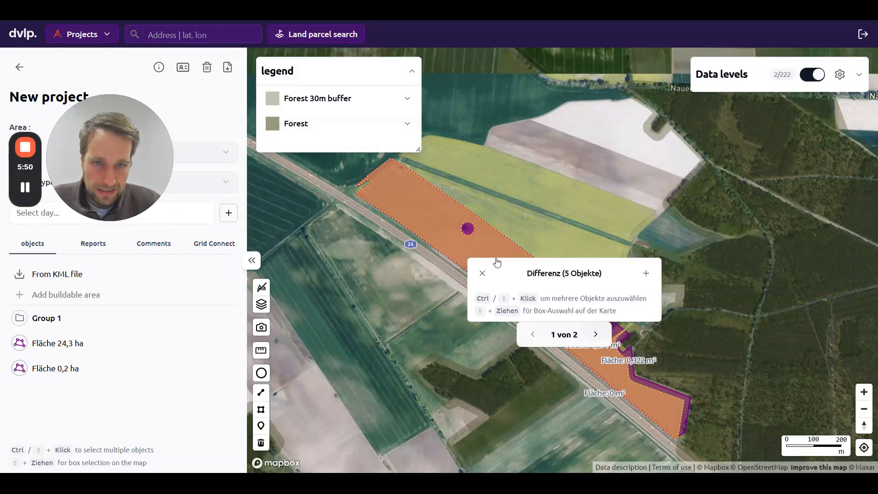
left_click(647, 277)
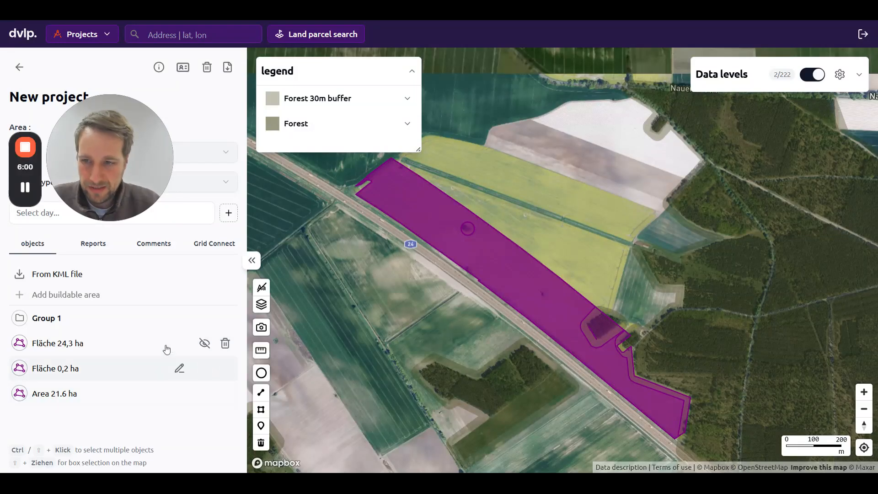
Step: Hide the 24.3 ha area and the 0.2 ha circle, and switch off all active data levels
left_click(205, 344)
left_click(204, 368)
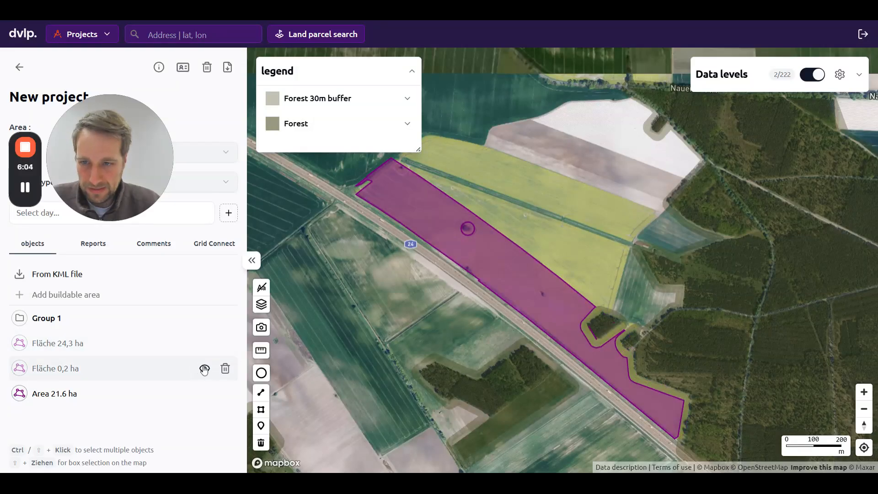
left_click(813, 74)
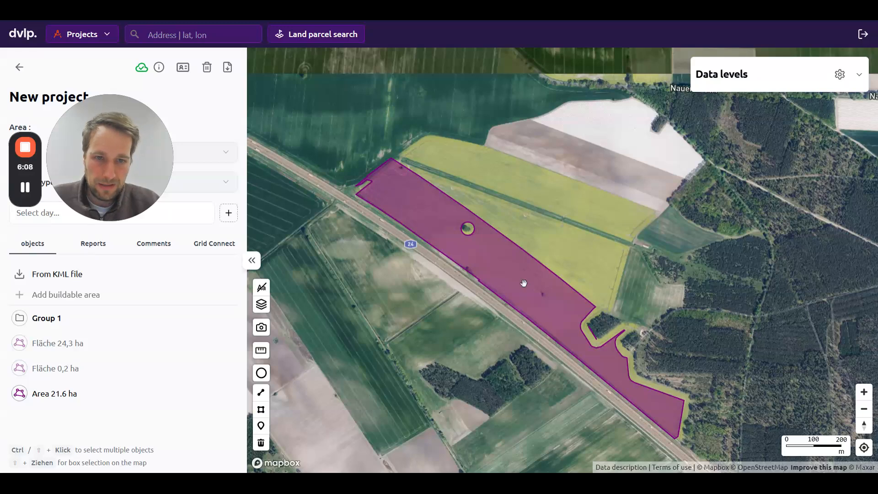
left_click_drag(485, 363, 471, 342)
scroll(587, 300, "up", 5)
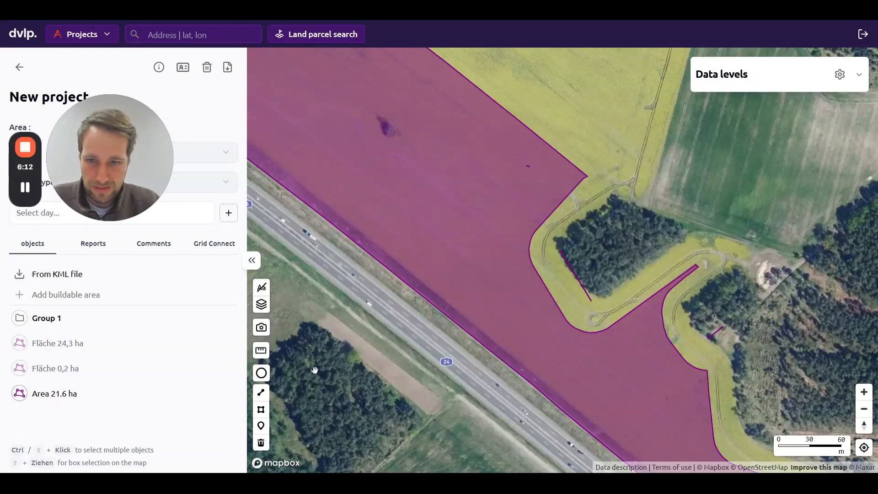
Step: Draw an angled rectangle of about 1,693 m² around the leftover sliver beside the small forest and add it to the project
left_click(267, 392)
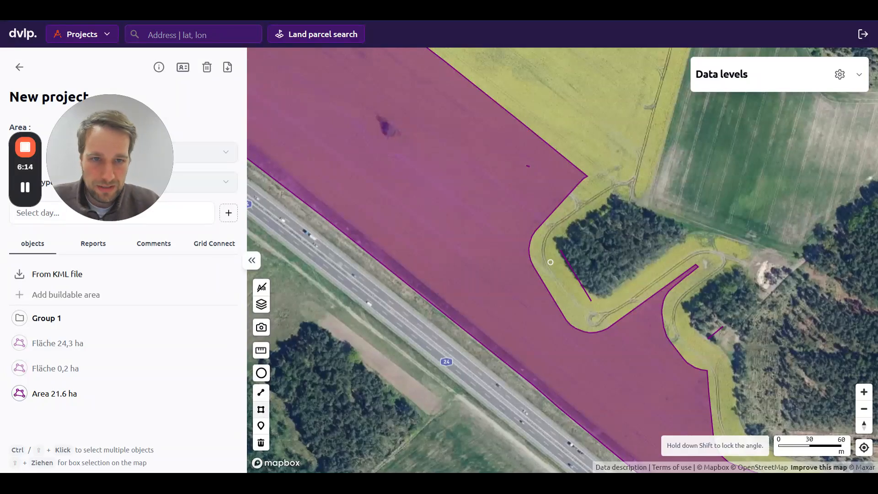
left_click(571, 235)
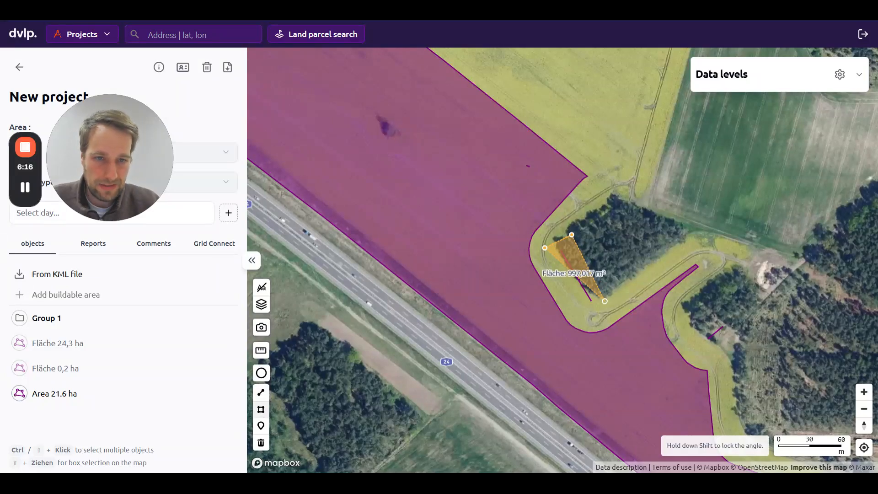
left_click(605, 301)
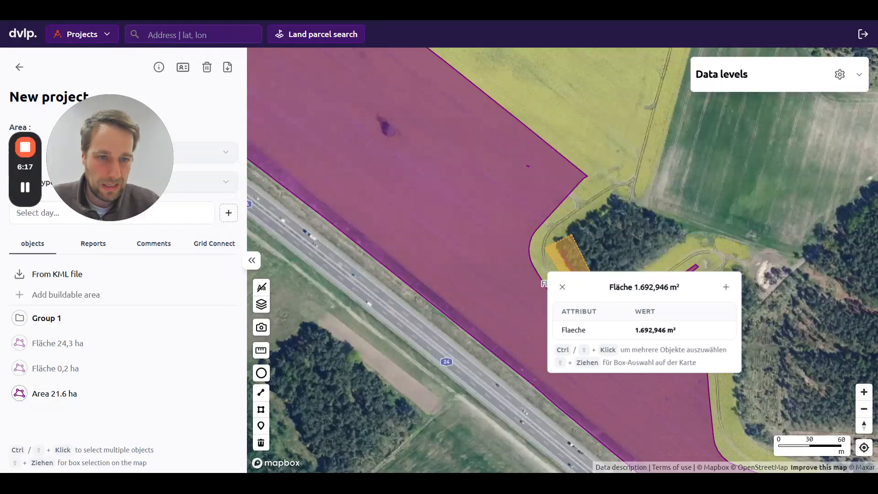
left_click(726, 286)
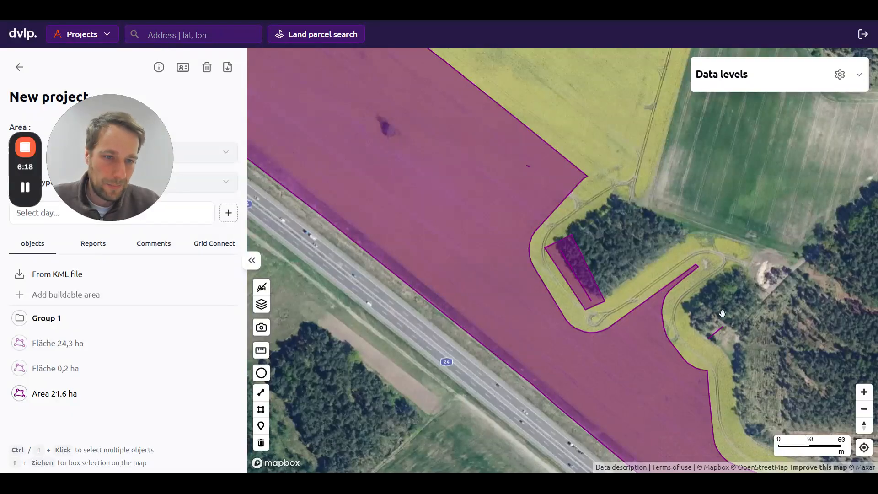
Step: Subtract the new rectangle beside the small forest from the 21.6 ha area using the Difference operation
left_click(451, 222)
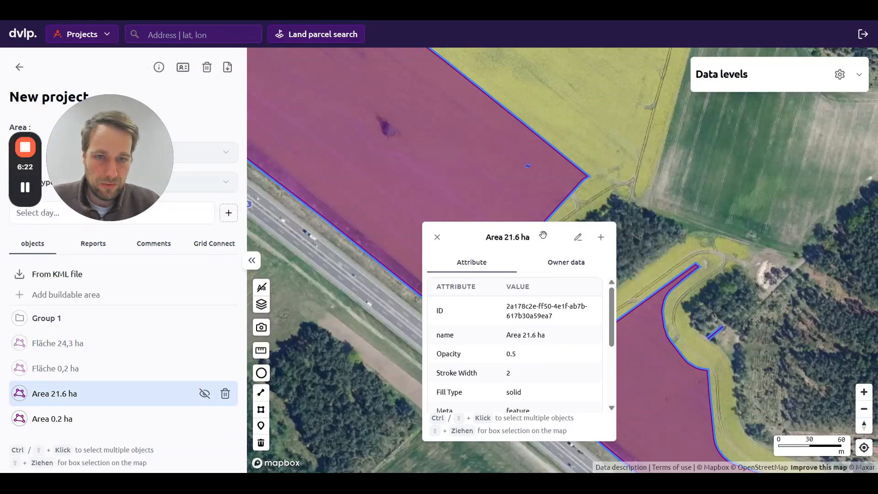
left_click(574, 245, "ctrl")
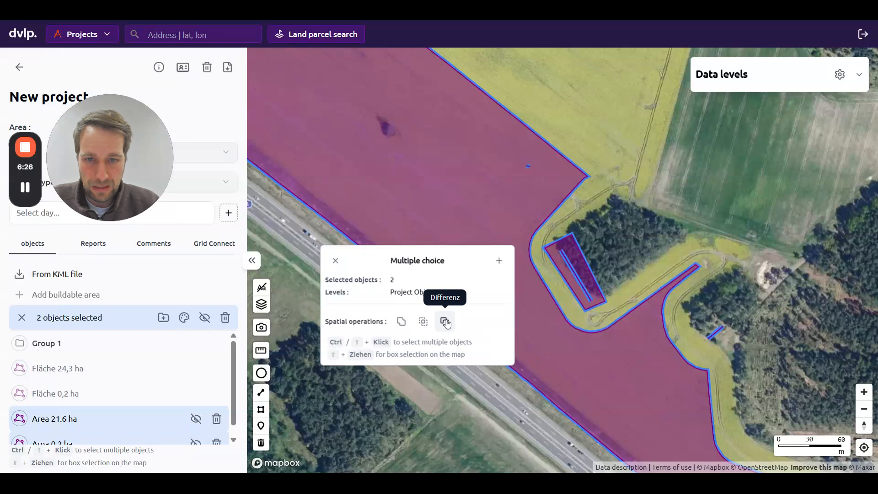
left_click(445, 322)
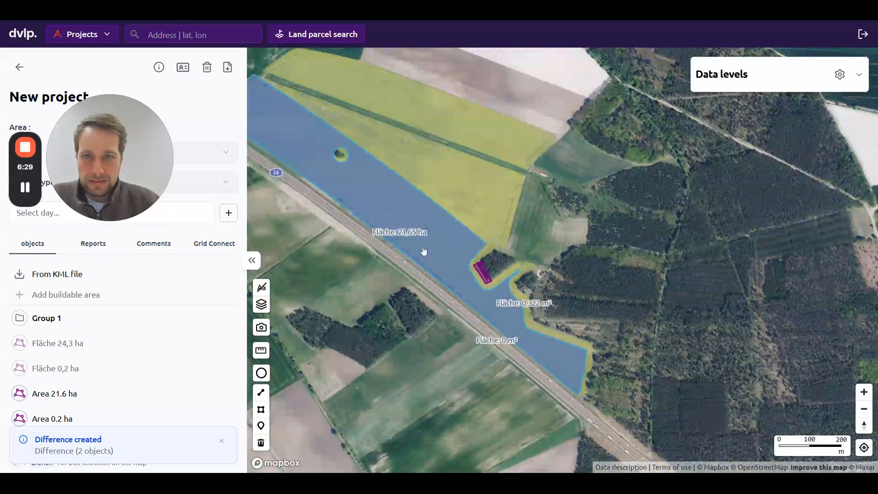
left_click_drag(424, 251, 527, 282)
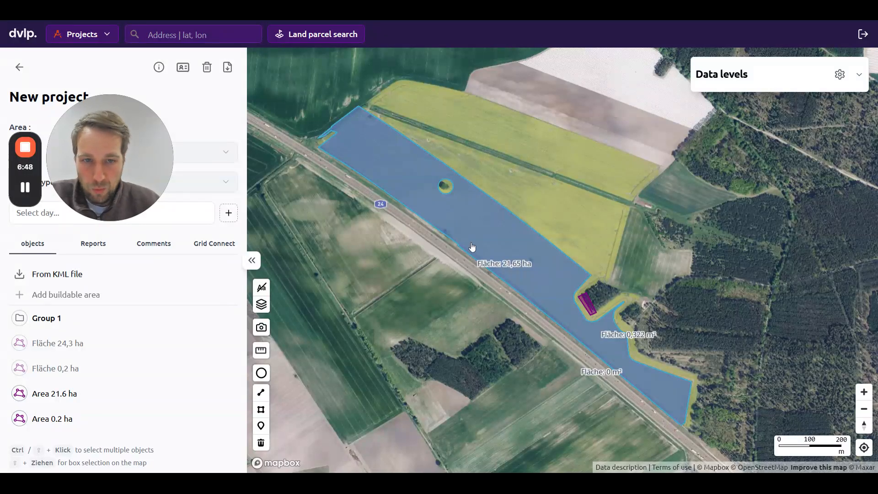
left_click_drag(555, 208, 570, 216)
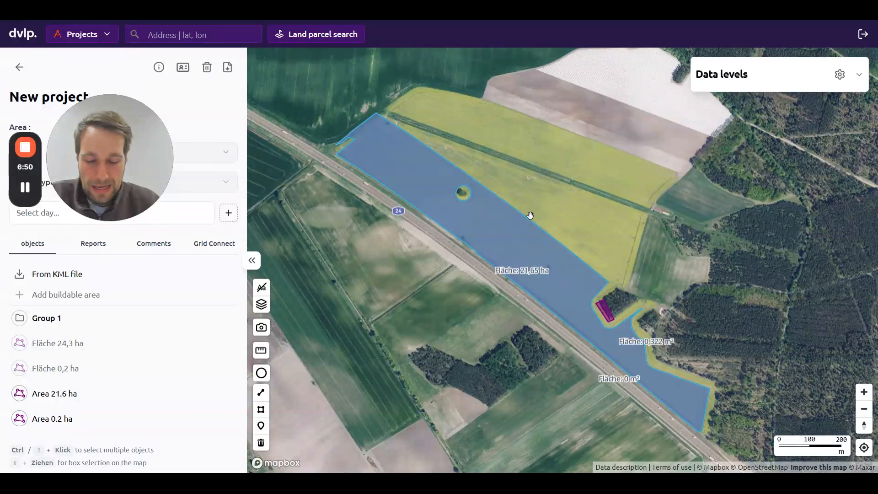
mouse_move(25, 149)
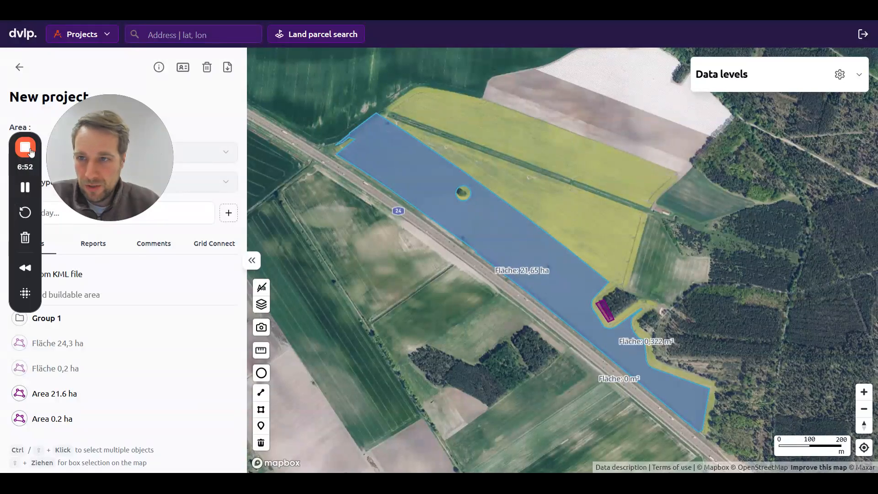